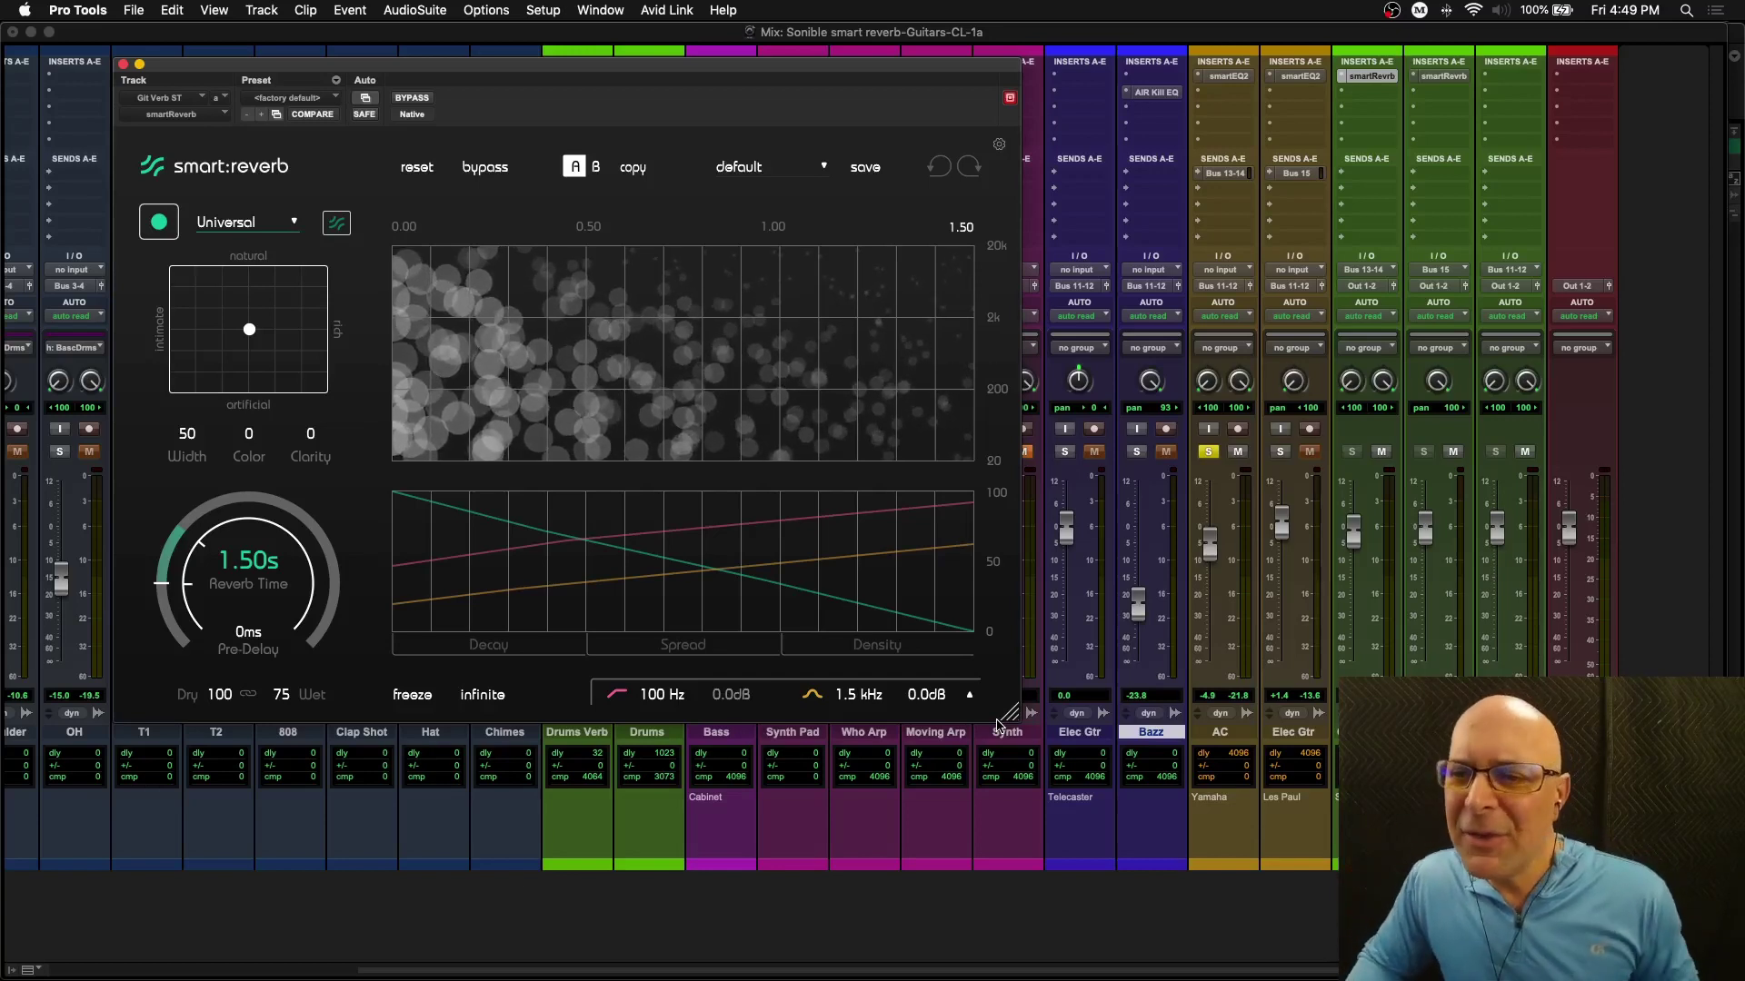
# Step: Enlarge the smart:reverb window and switch its bypass on and off to compare the dry and processed guitar
pyautogui.moveTo(1007, 715); pyautogui.dragTo(1132, 827)
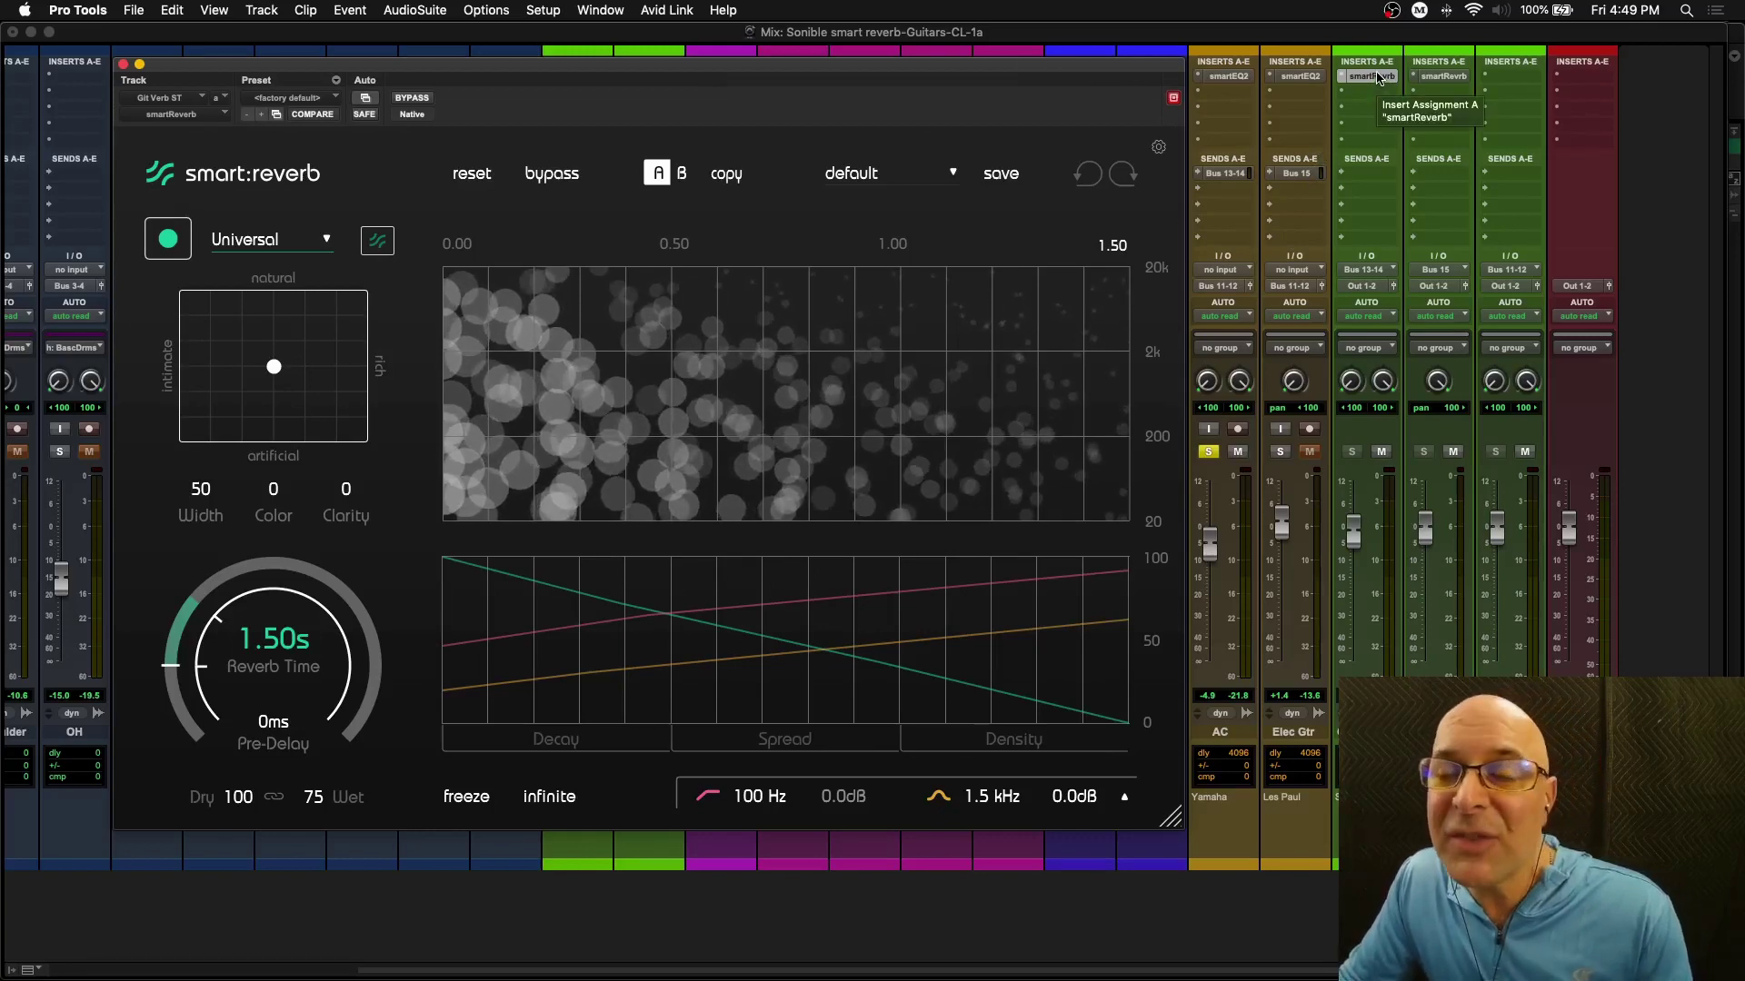
pyautogui.click(409, 98)
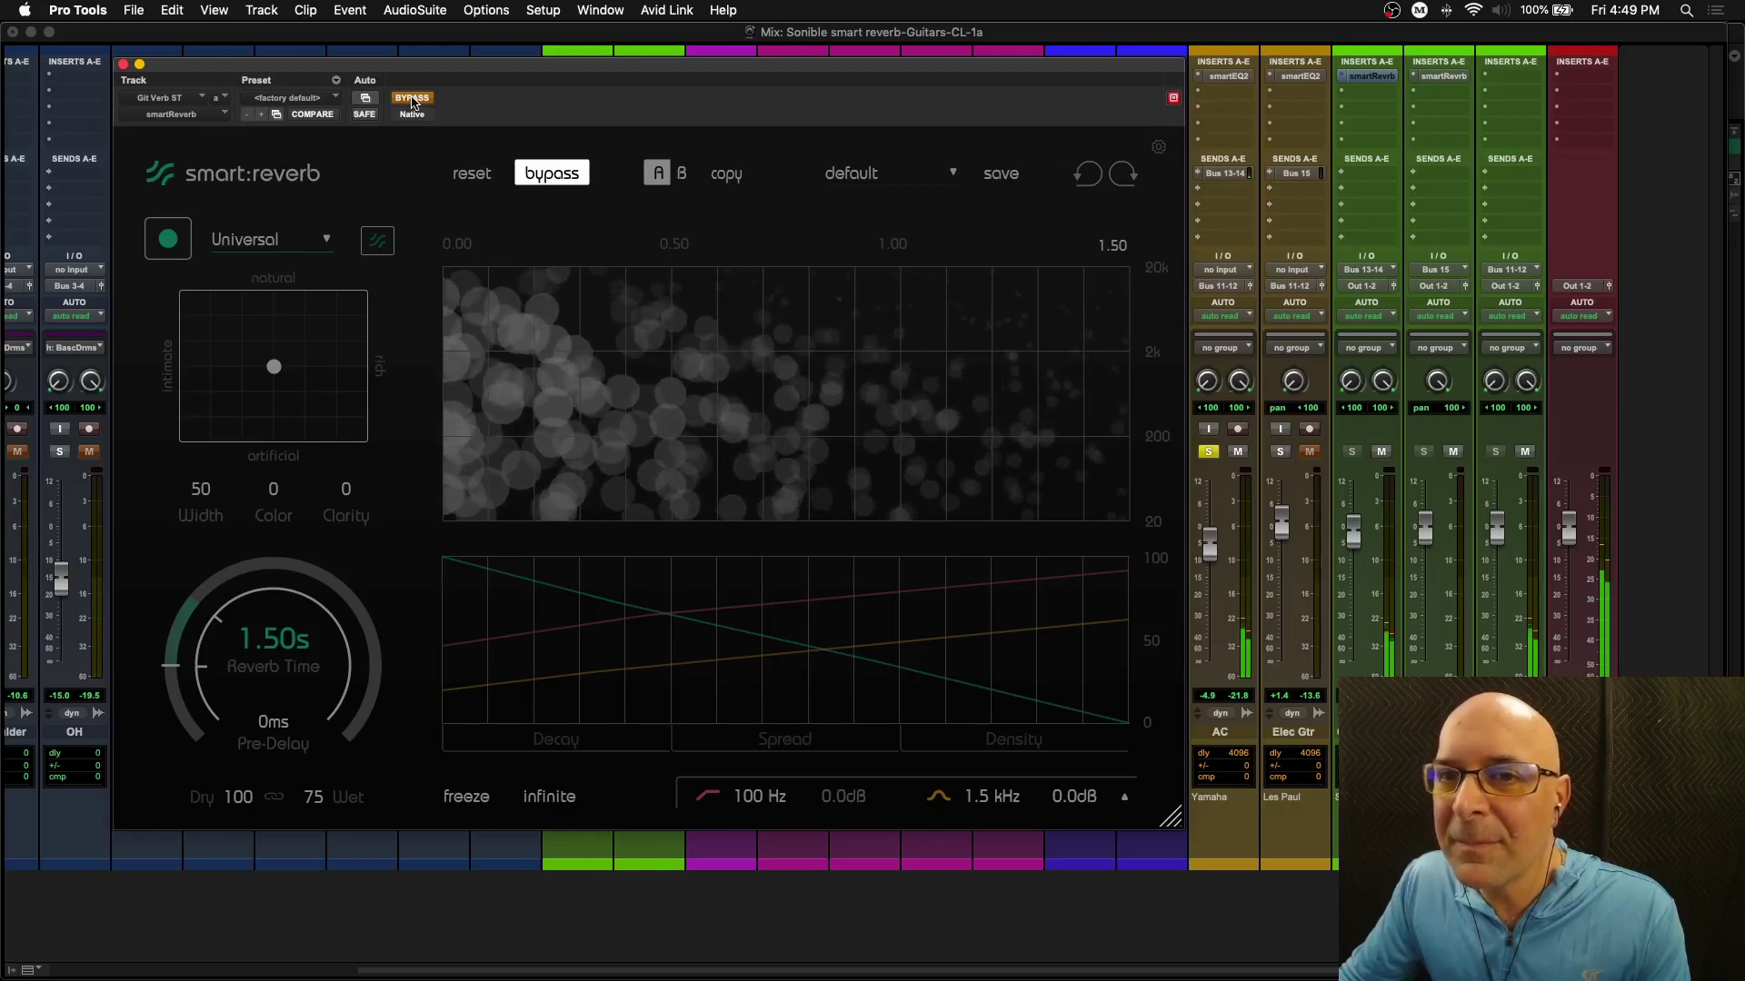
pyautogui.click(411, 99)
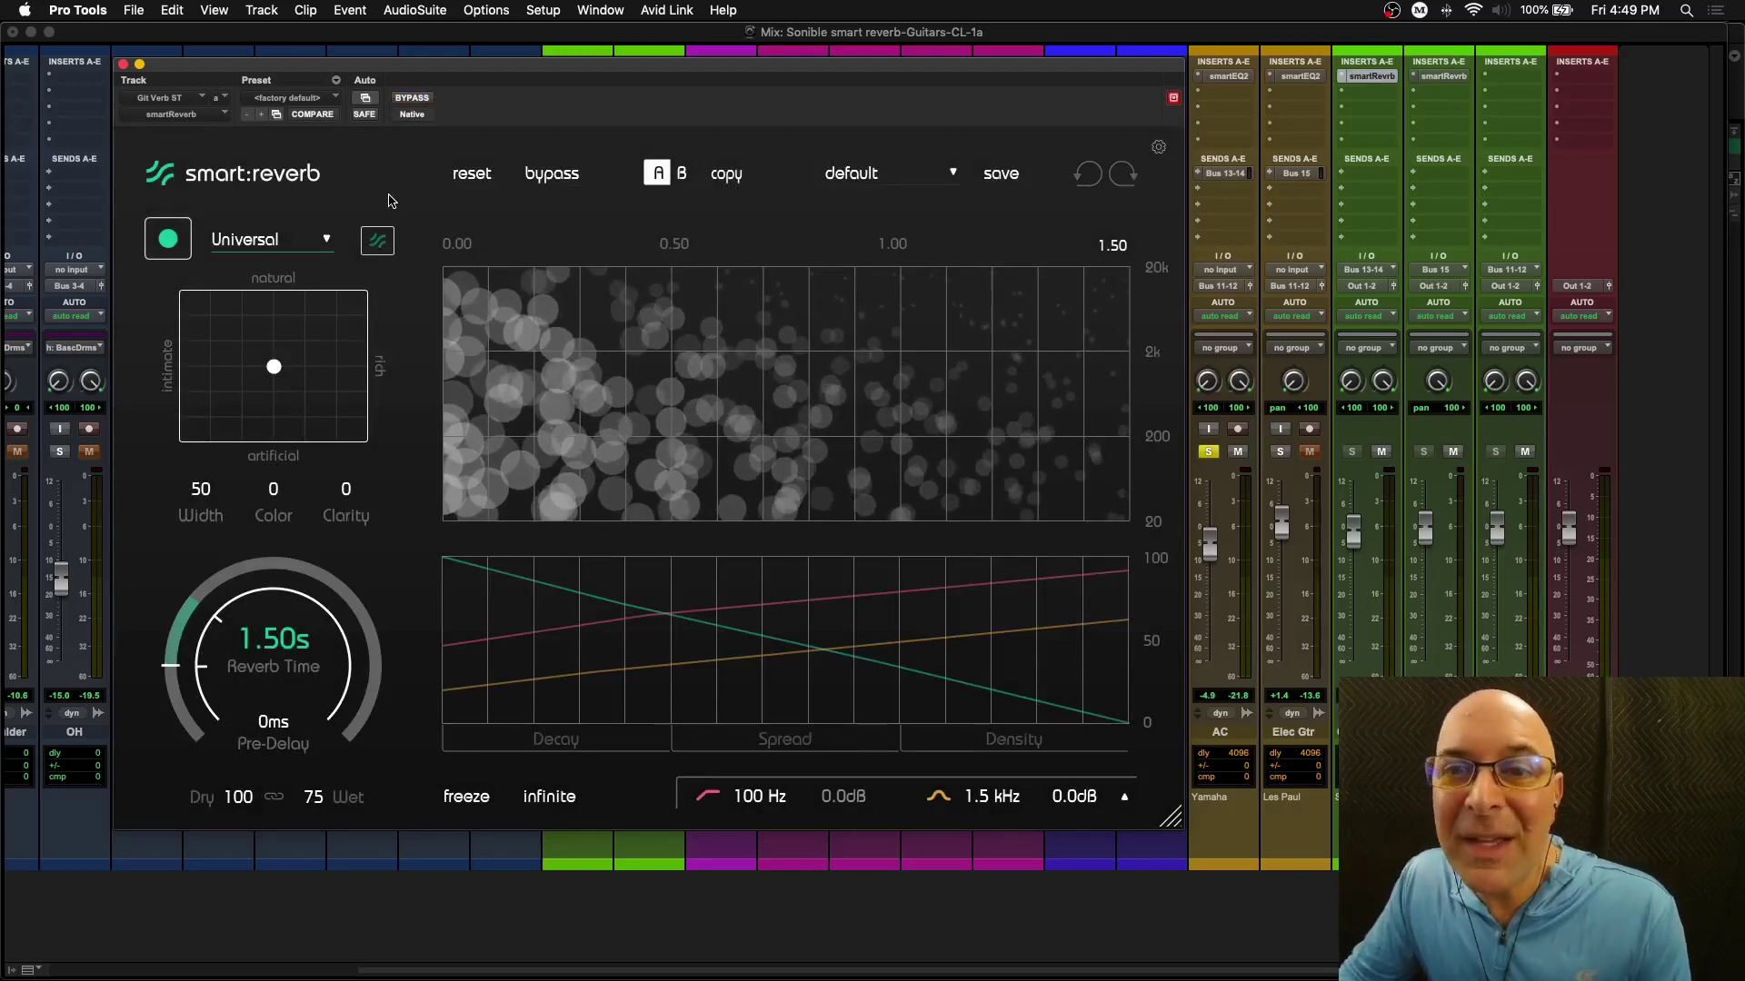
# Step: Choose the Guitar profile for the reverb and run the learning process on the guitar audio
pyautogui.click(326, 241)
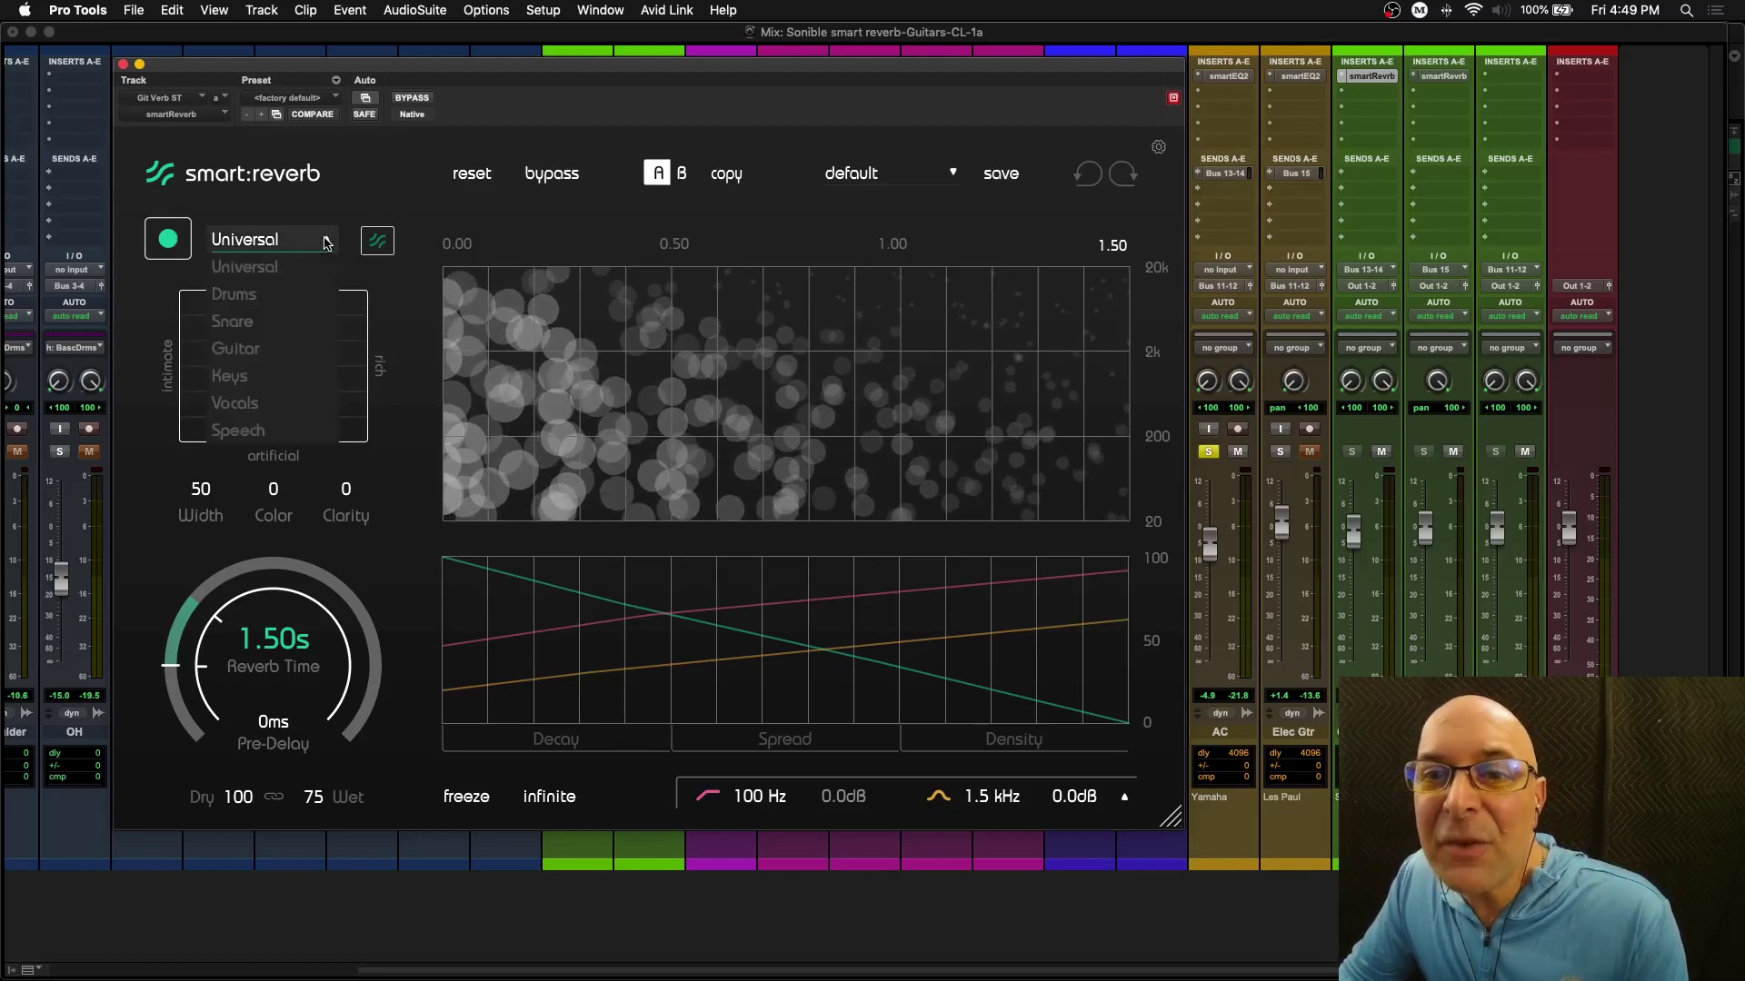
pyautogui.click(255, 351)
pyautogui.click(168, 242)
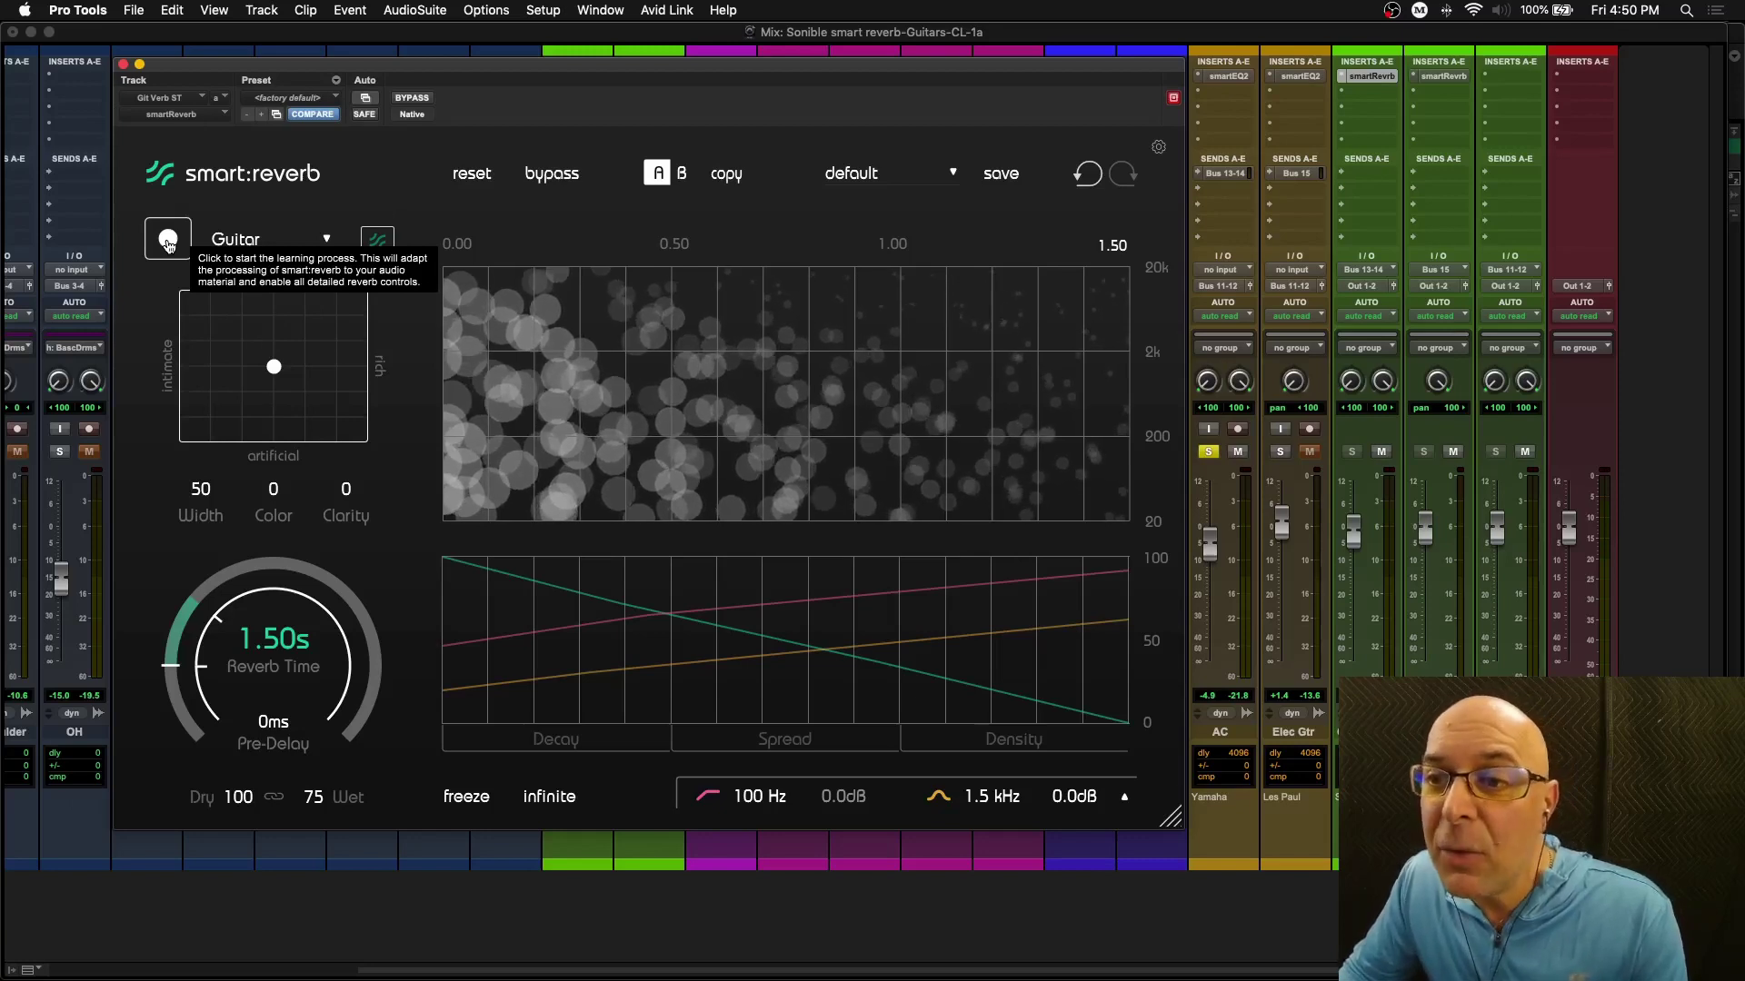
pyautogui.click(169, 243)
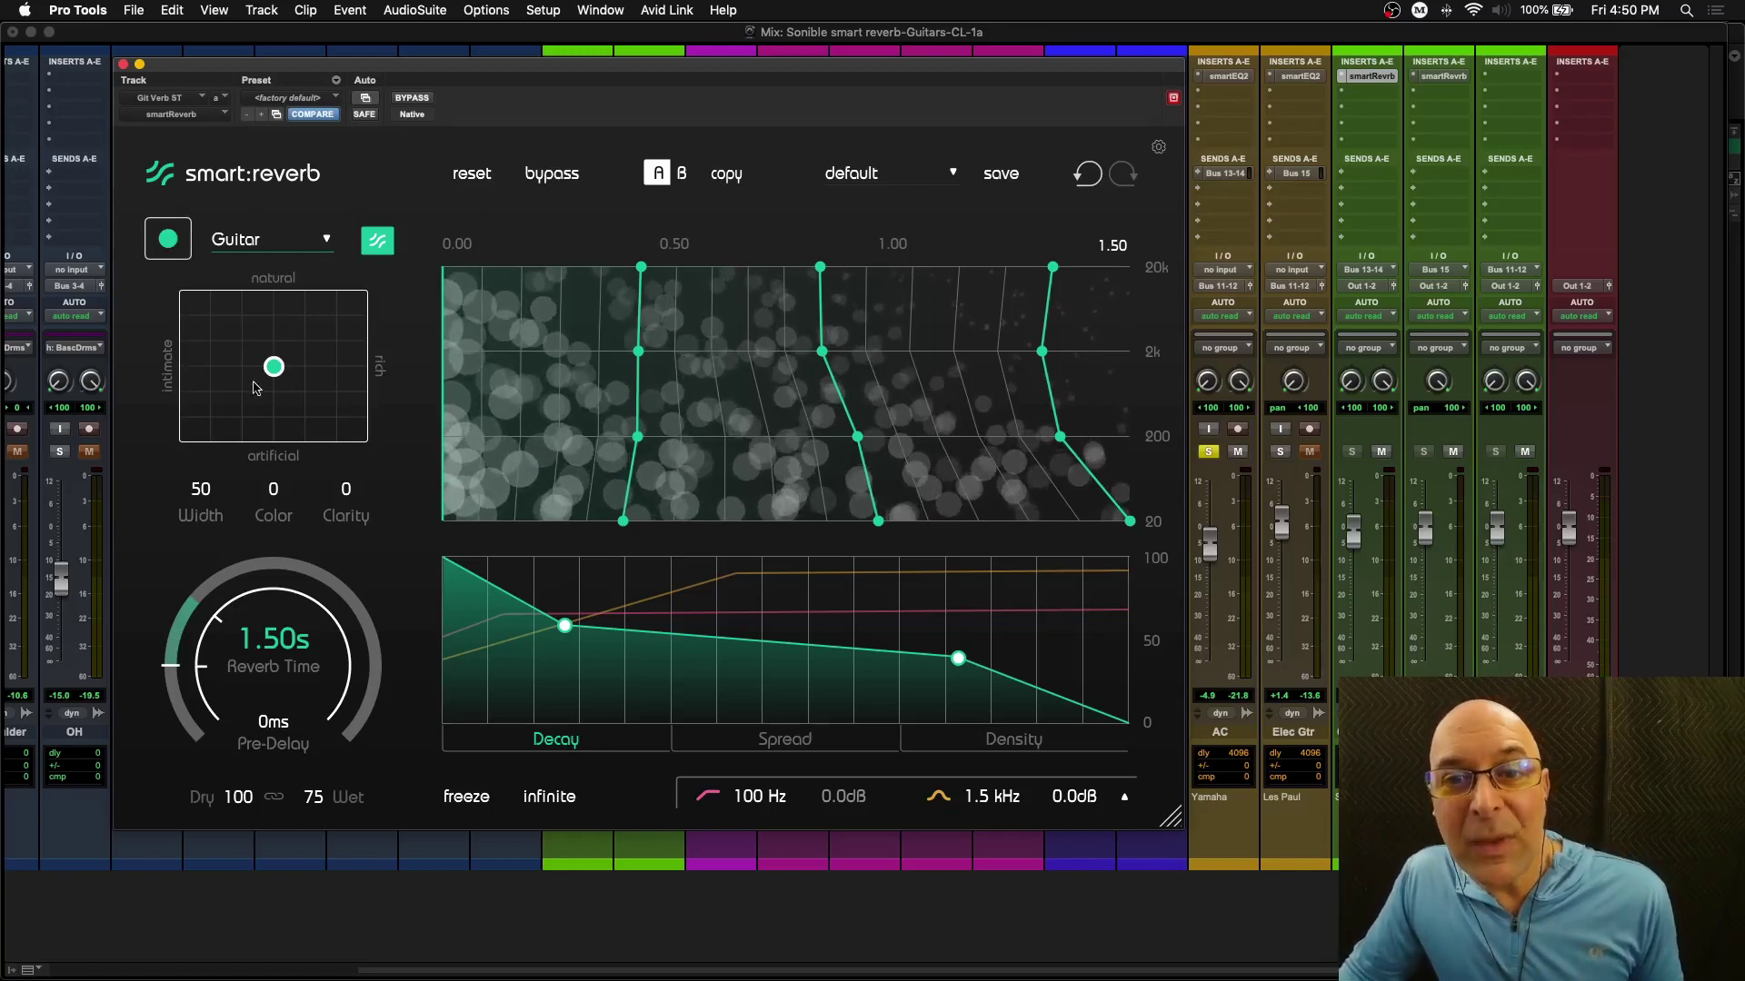
# Step: Audition the intimate and rich extremes of the reverb matrix, settling the thumb about midway between the centre and the rich edge
pyautogui.moveTo(271, 368)
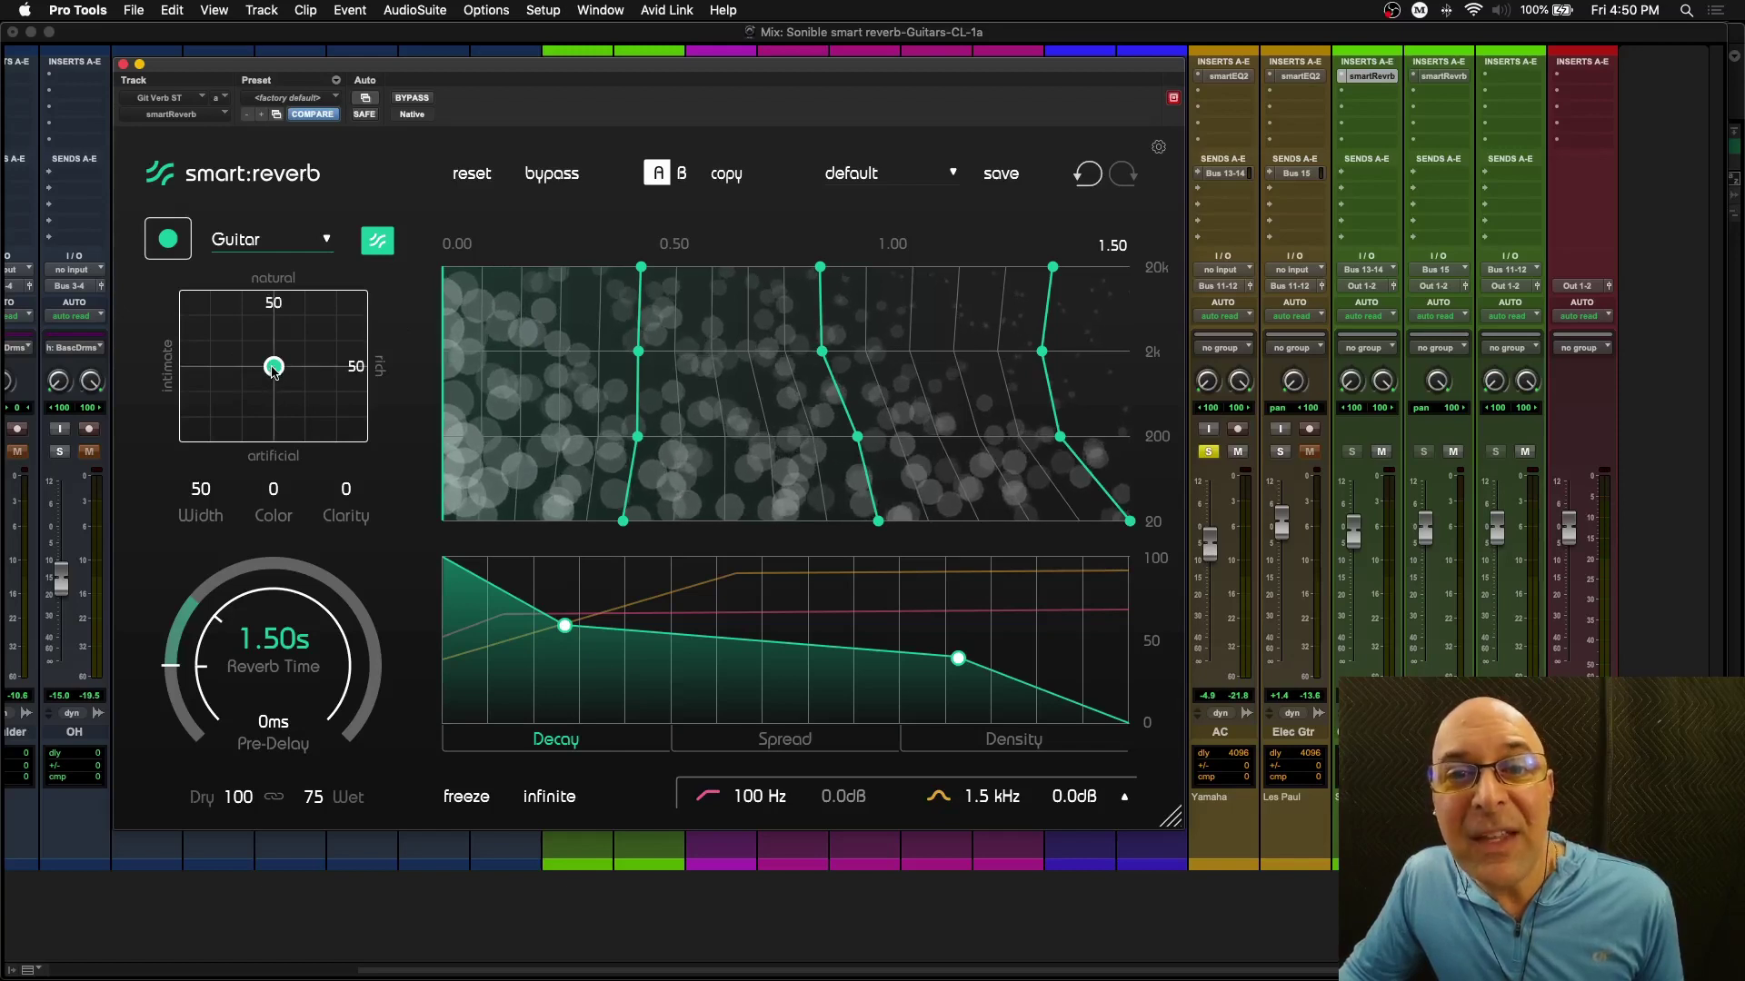
pyautogui.moveTo(273, 367); pyautogui.dragTo(196, 361)
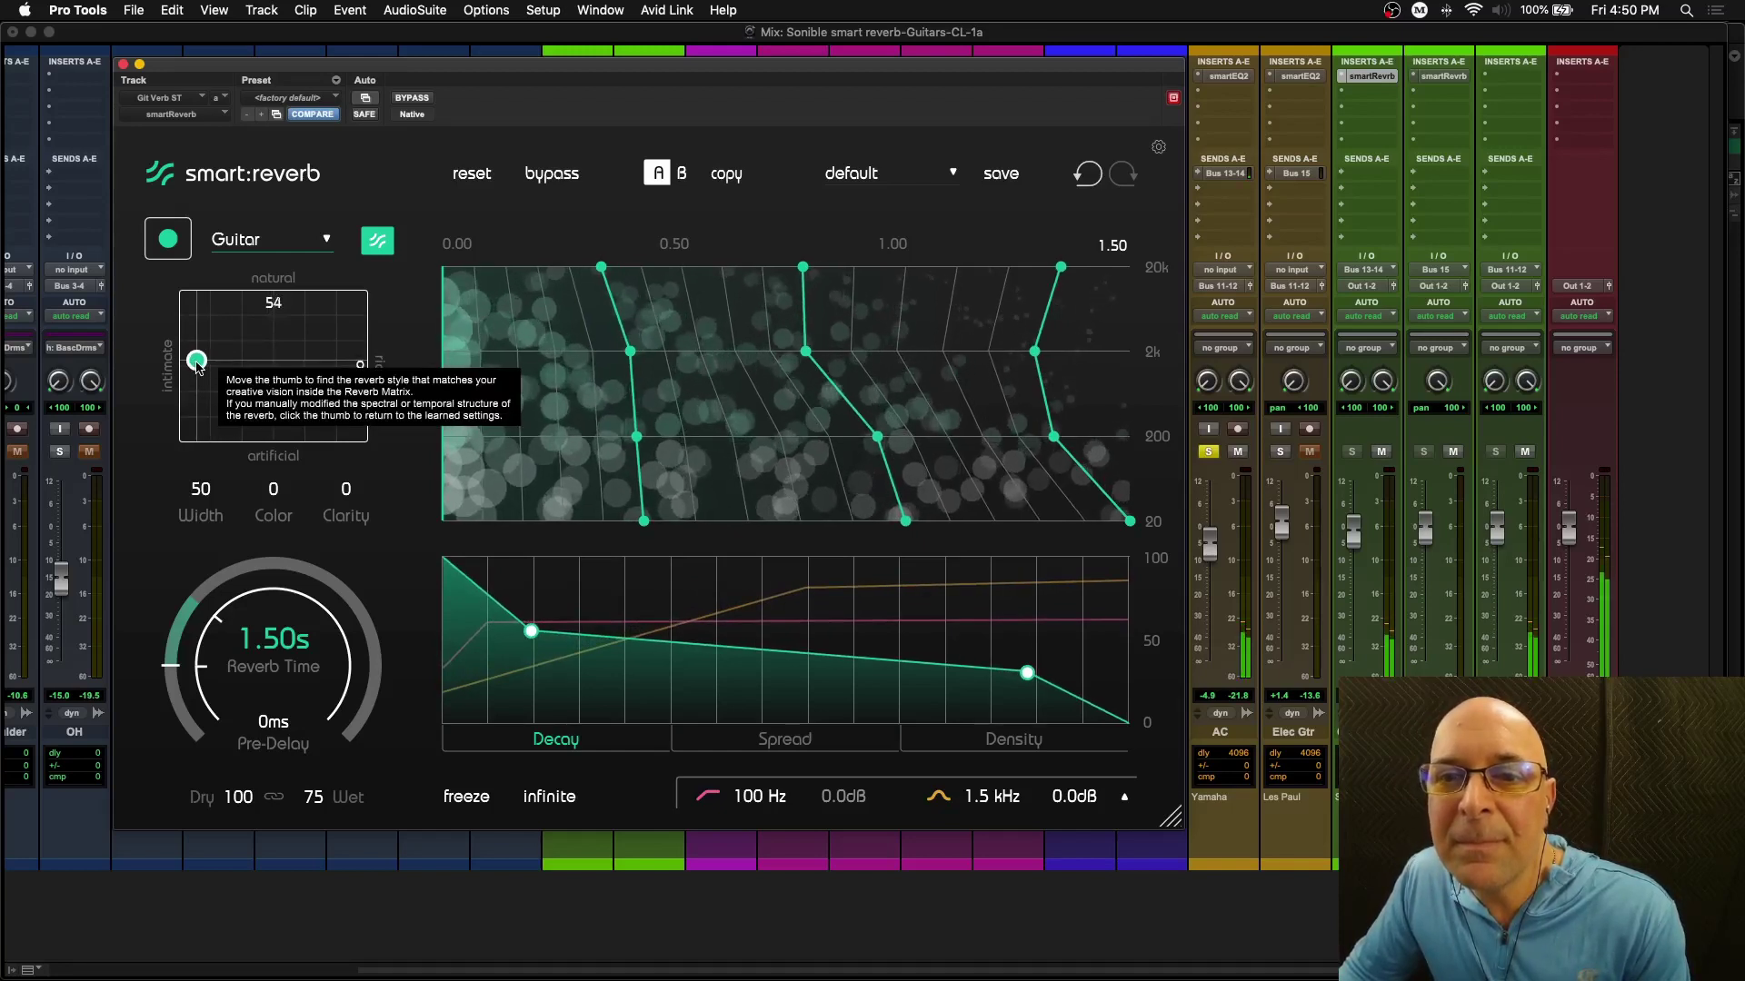
pyautogui.moveTo(197, 361); pyautogui.dragTo(368, 366)
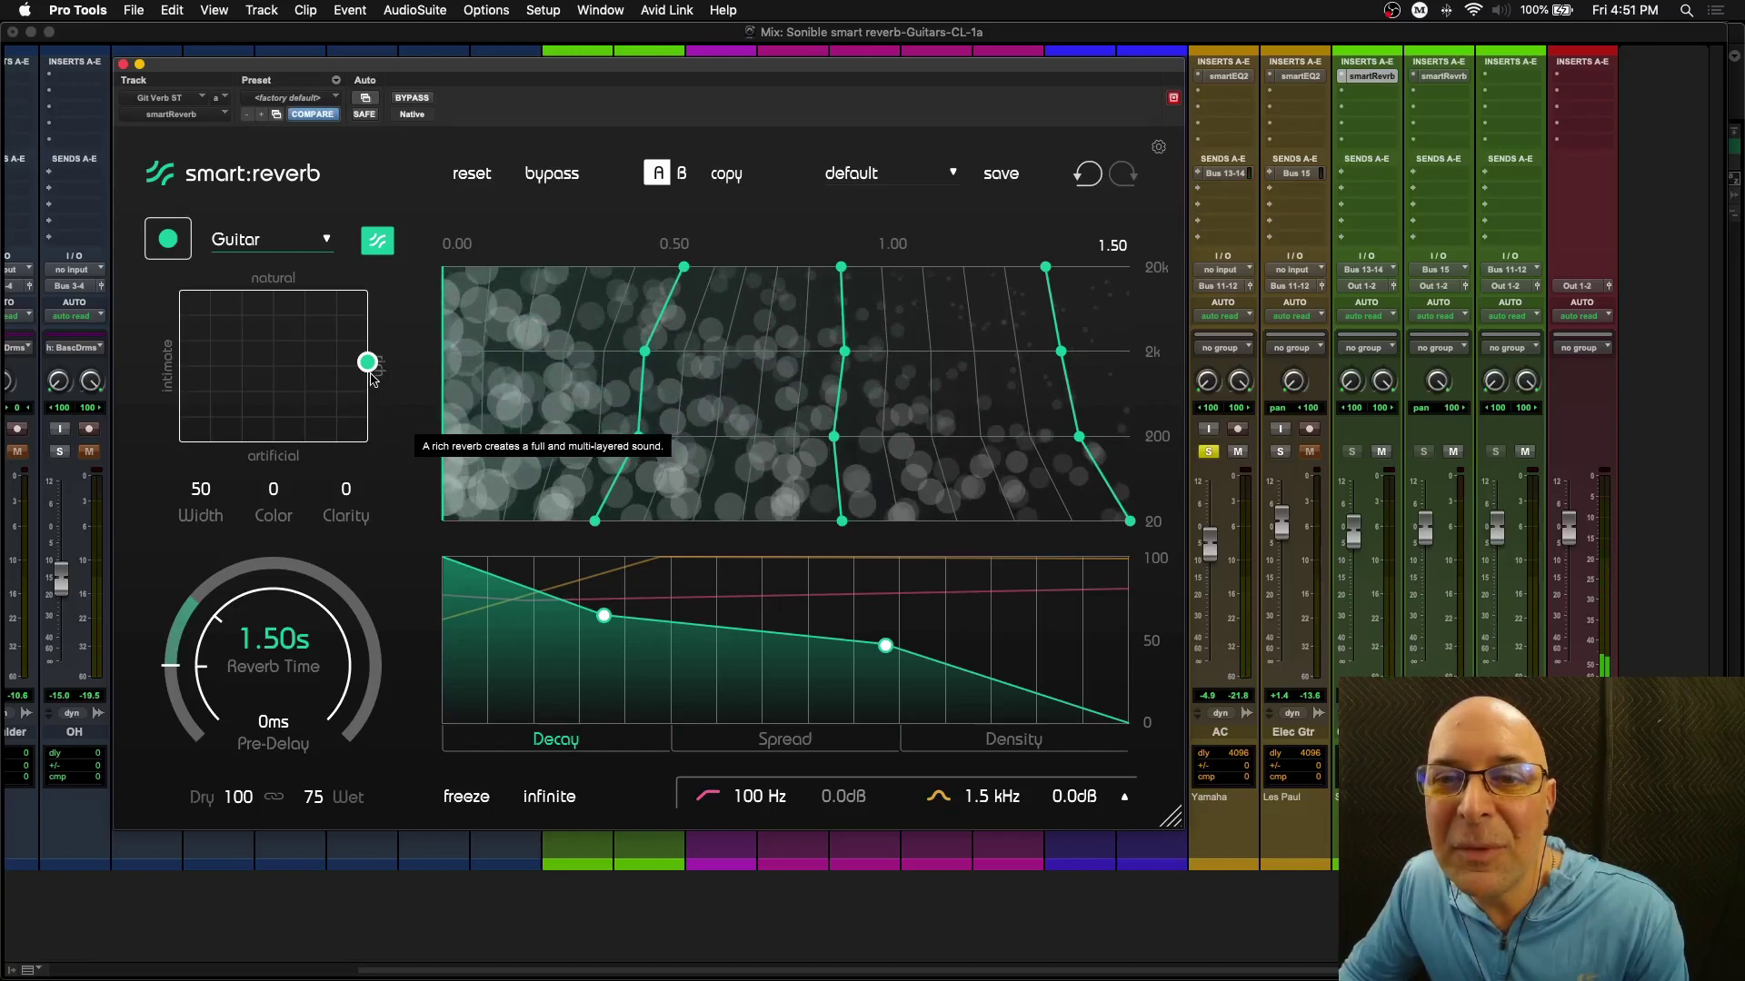
pyautogui.moveTo(371, 374); pyautogui.dragTo(328, 363)
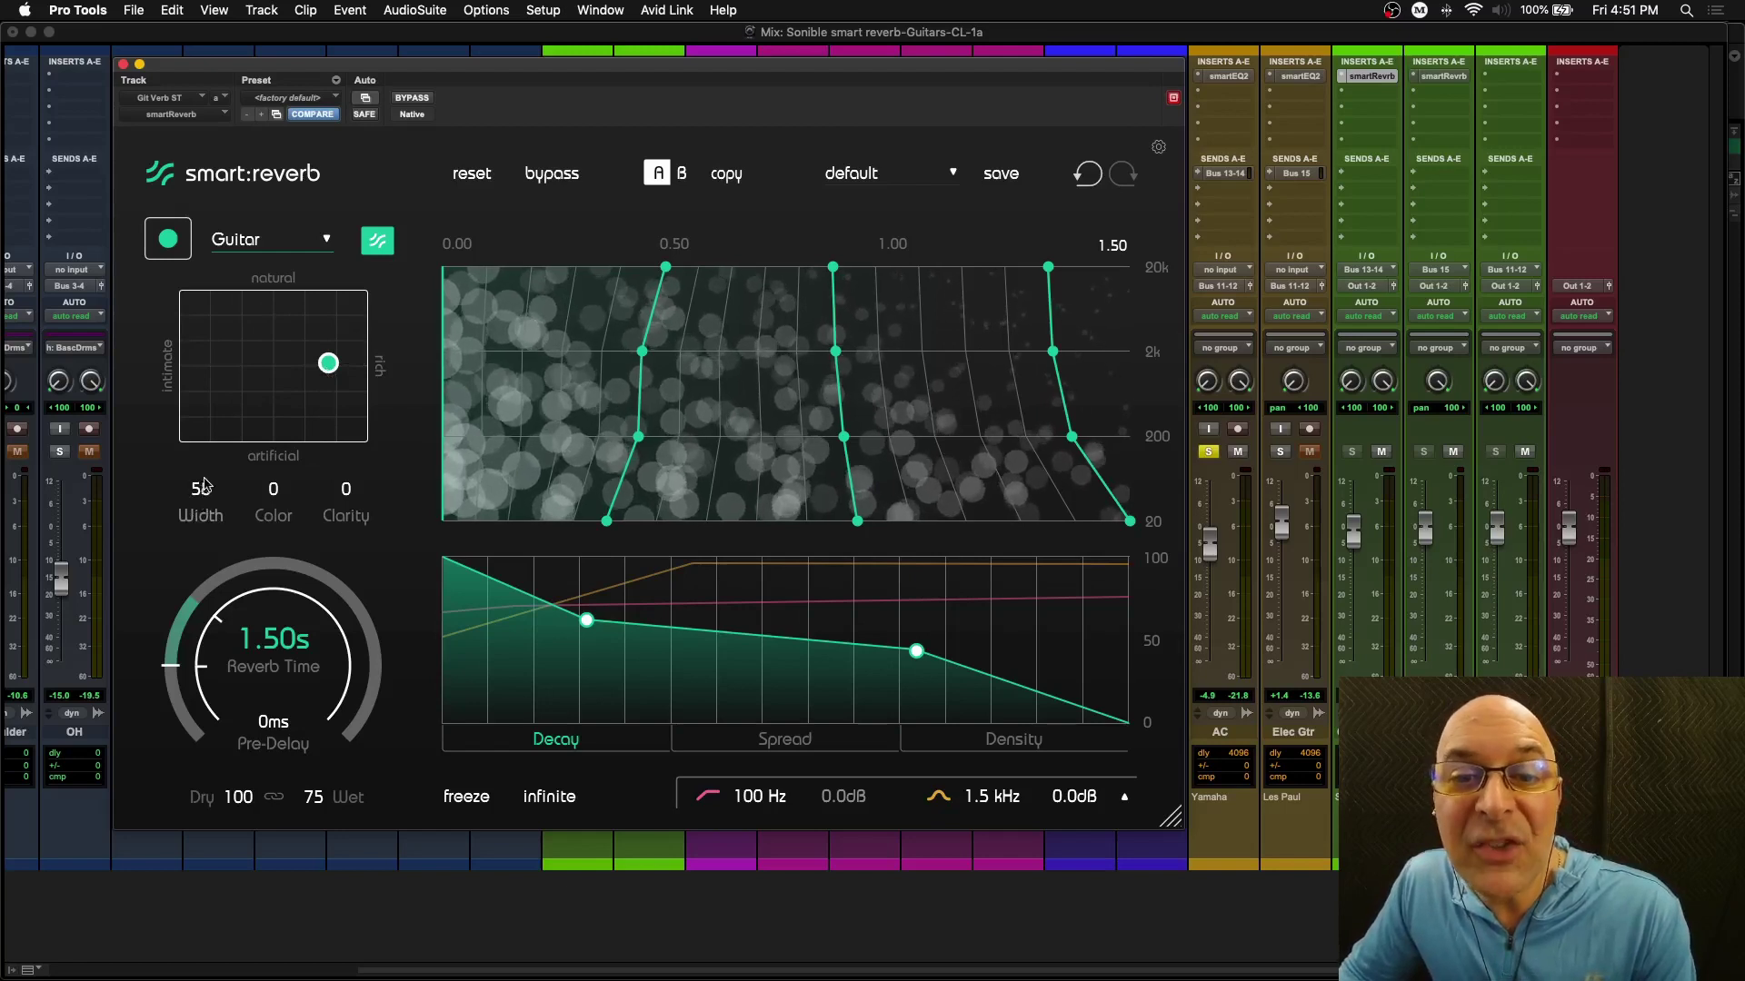
# Step: Set the reverb's width to 75, color to 4 and reverb time to 2.06 s
pyautogui.moveTo(204, 484); pyautogui.dragTo(356, 485)
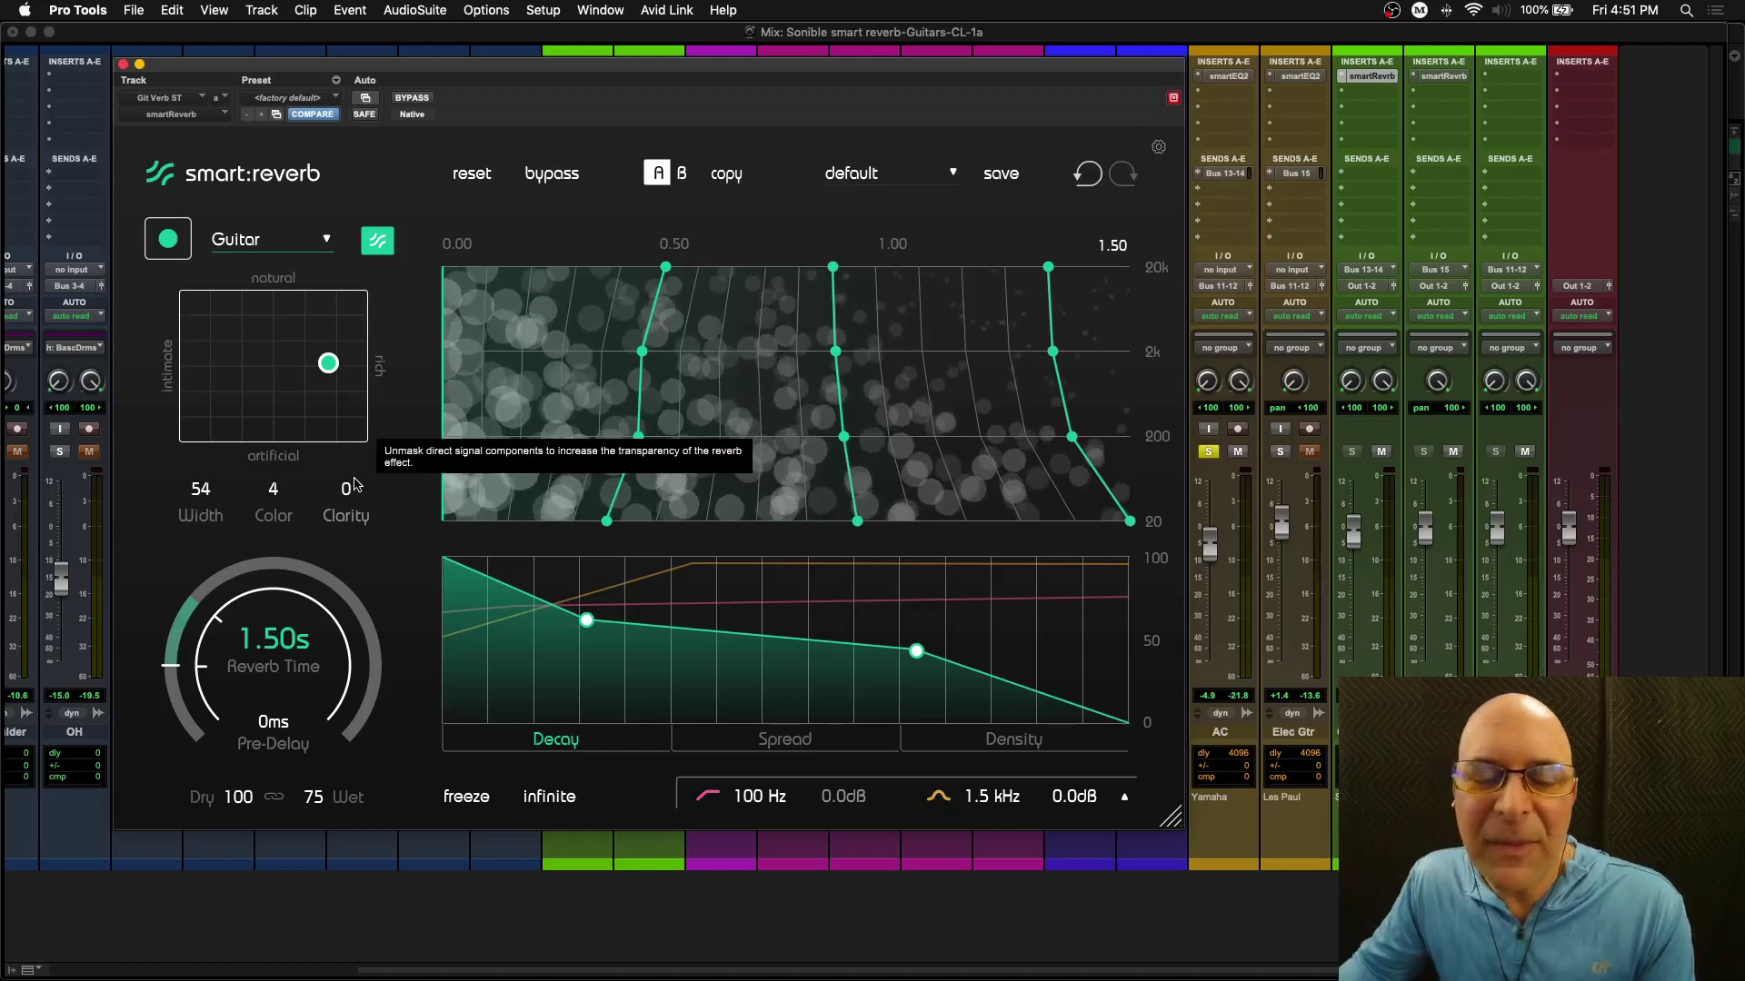
pyautogui.moveTo(202, 490); pyautogui.dragTo(210, 446)
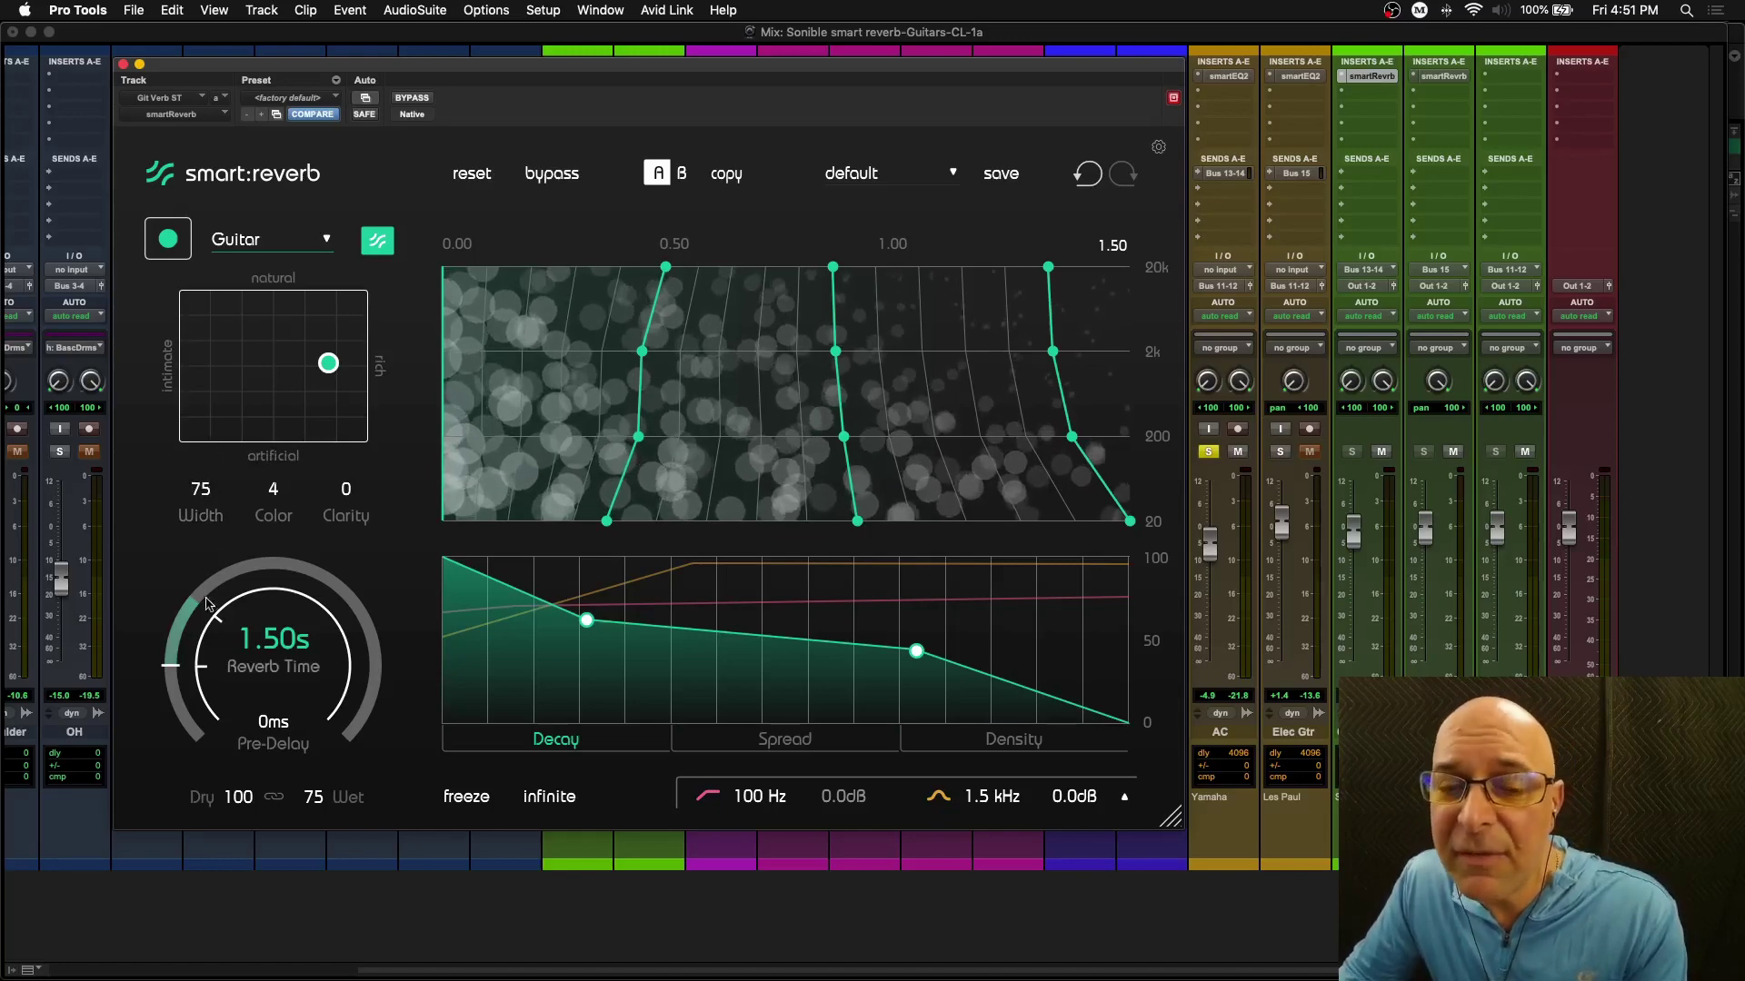
pyautogui.moveTo(230, 629); pyautogui.dragTo(273, 661)
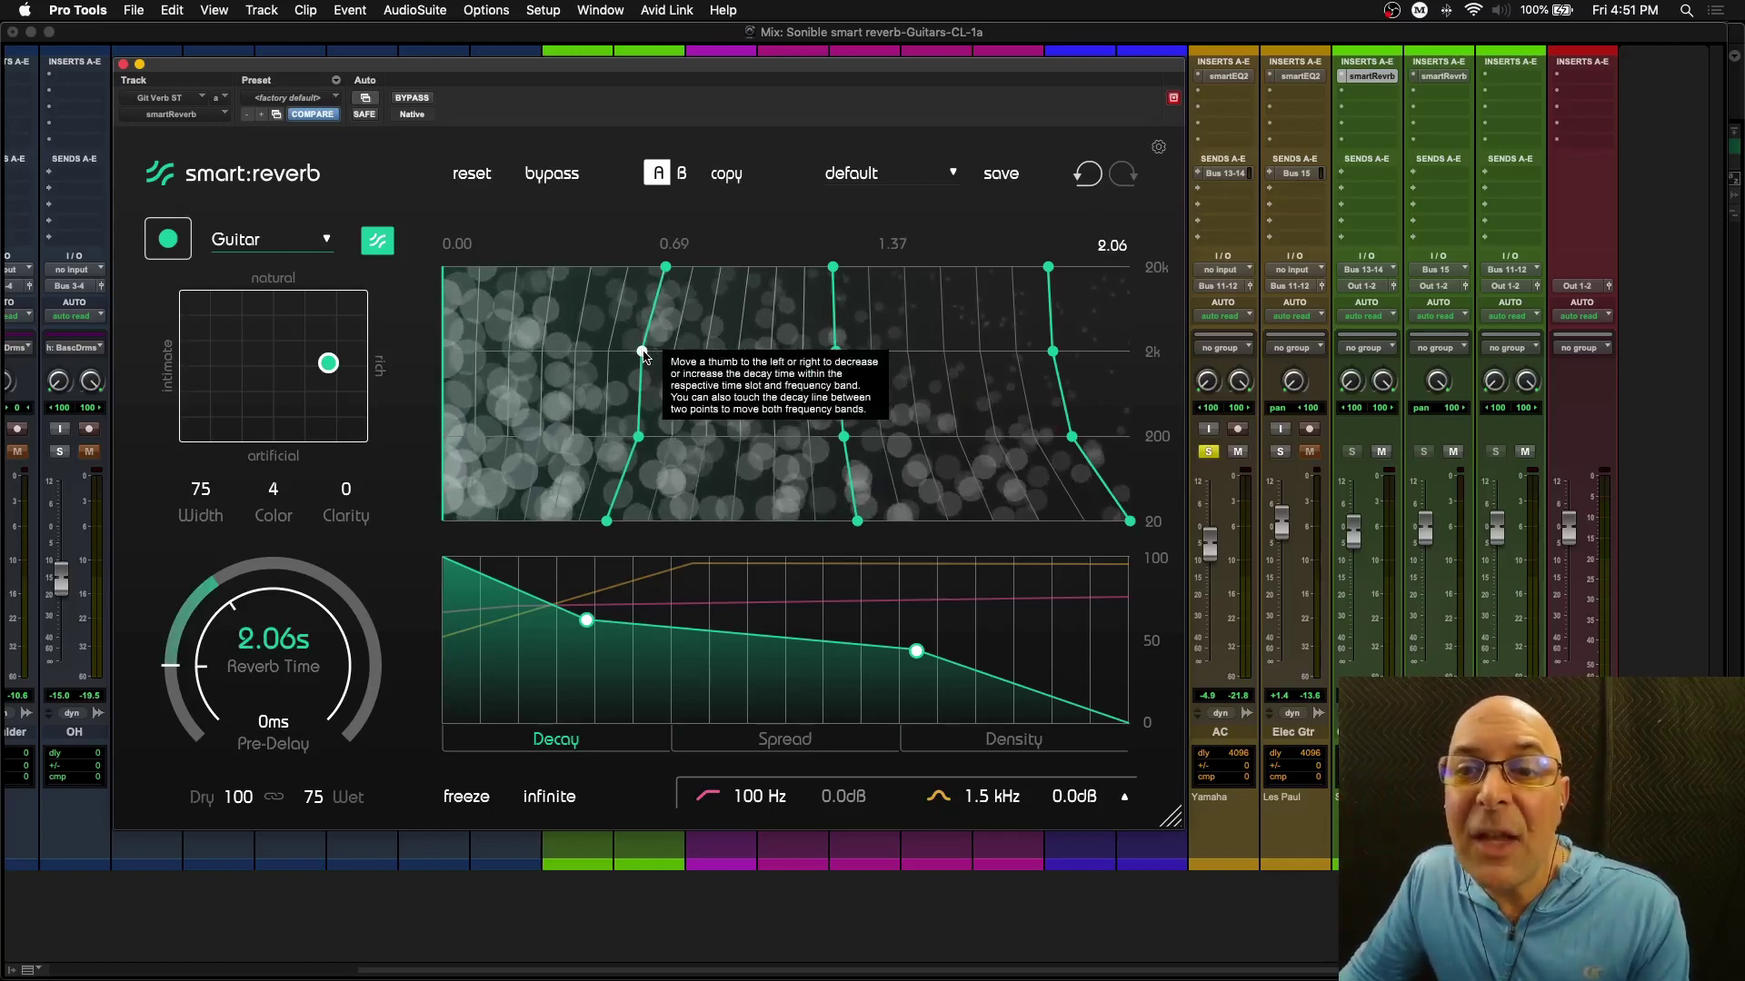
# Step: Lengthen the decay in the 2 kHz band by moving its points outward in all three time slots
pyautogui.moveTo(643, 351); pyautogui.dragTo(648, 353)
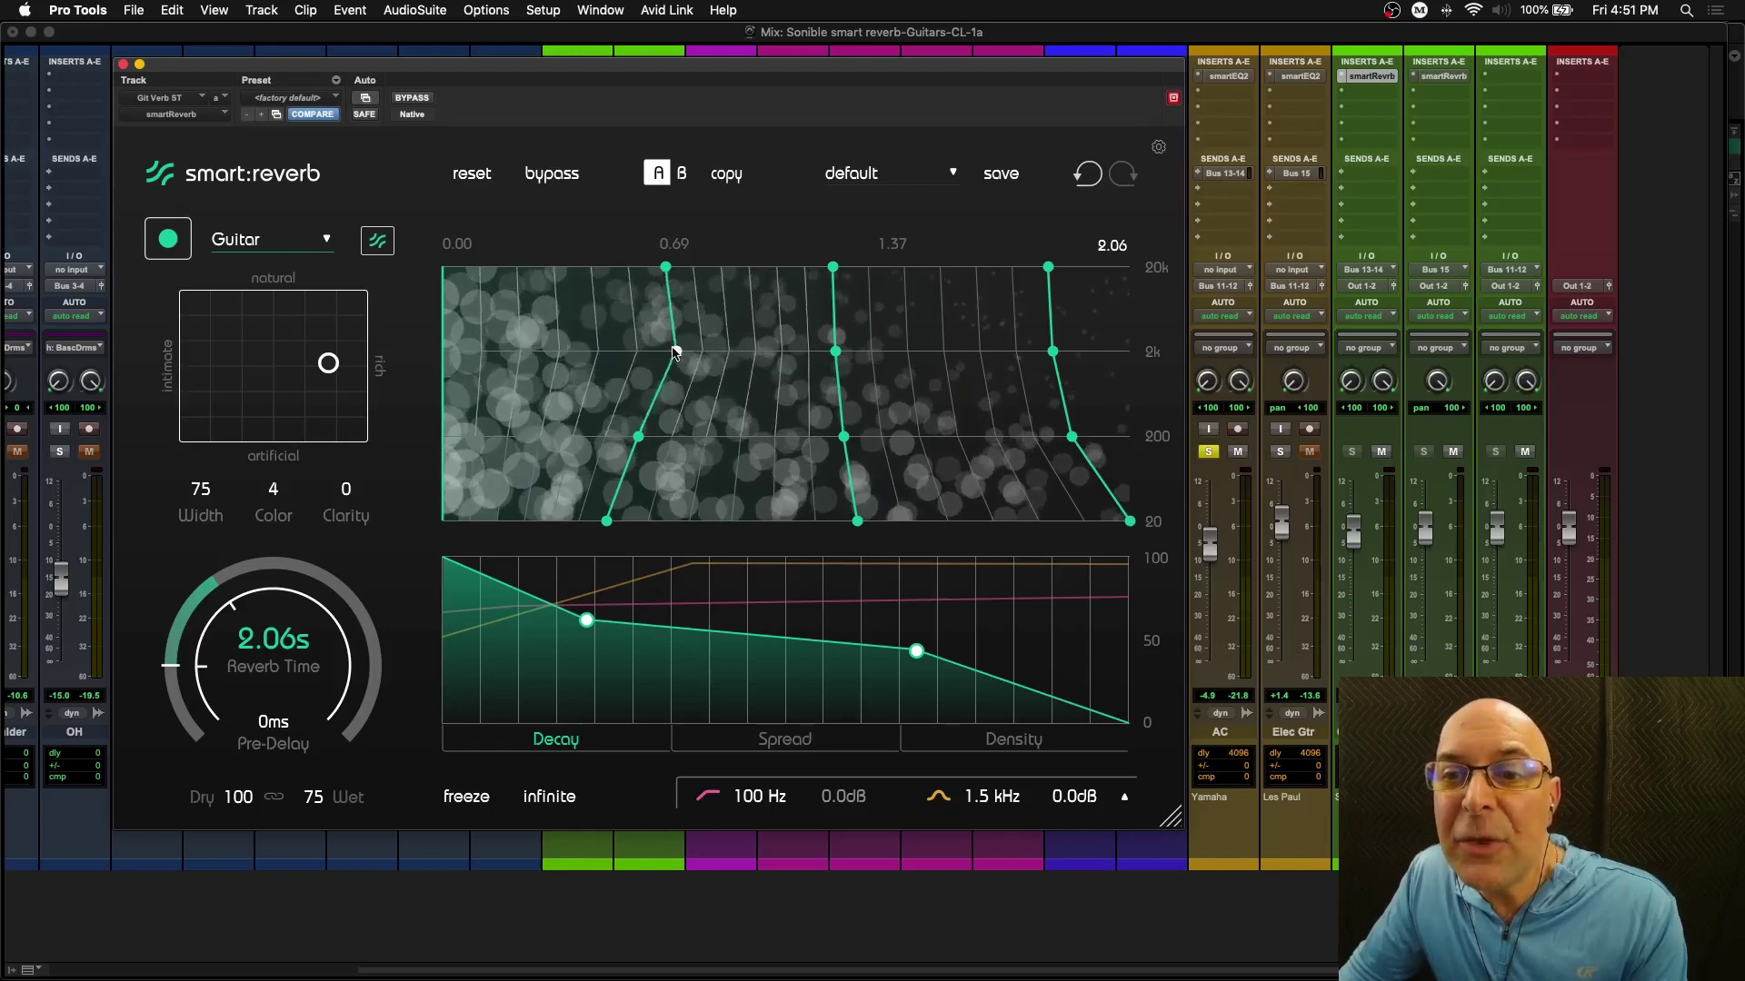
pyautogui.moveTo(618, 352); pyautogui.dragTo(723, 351)
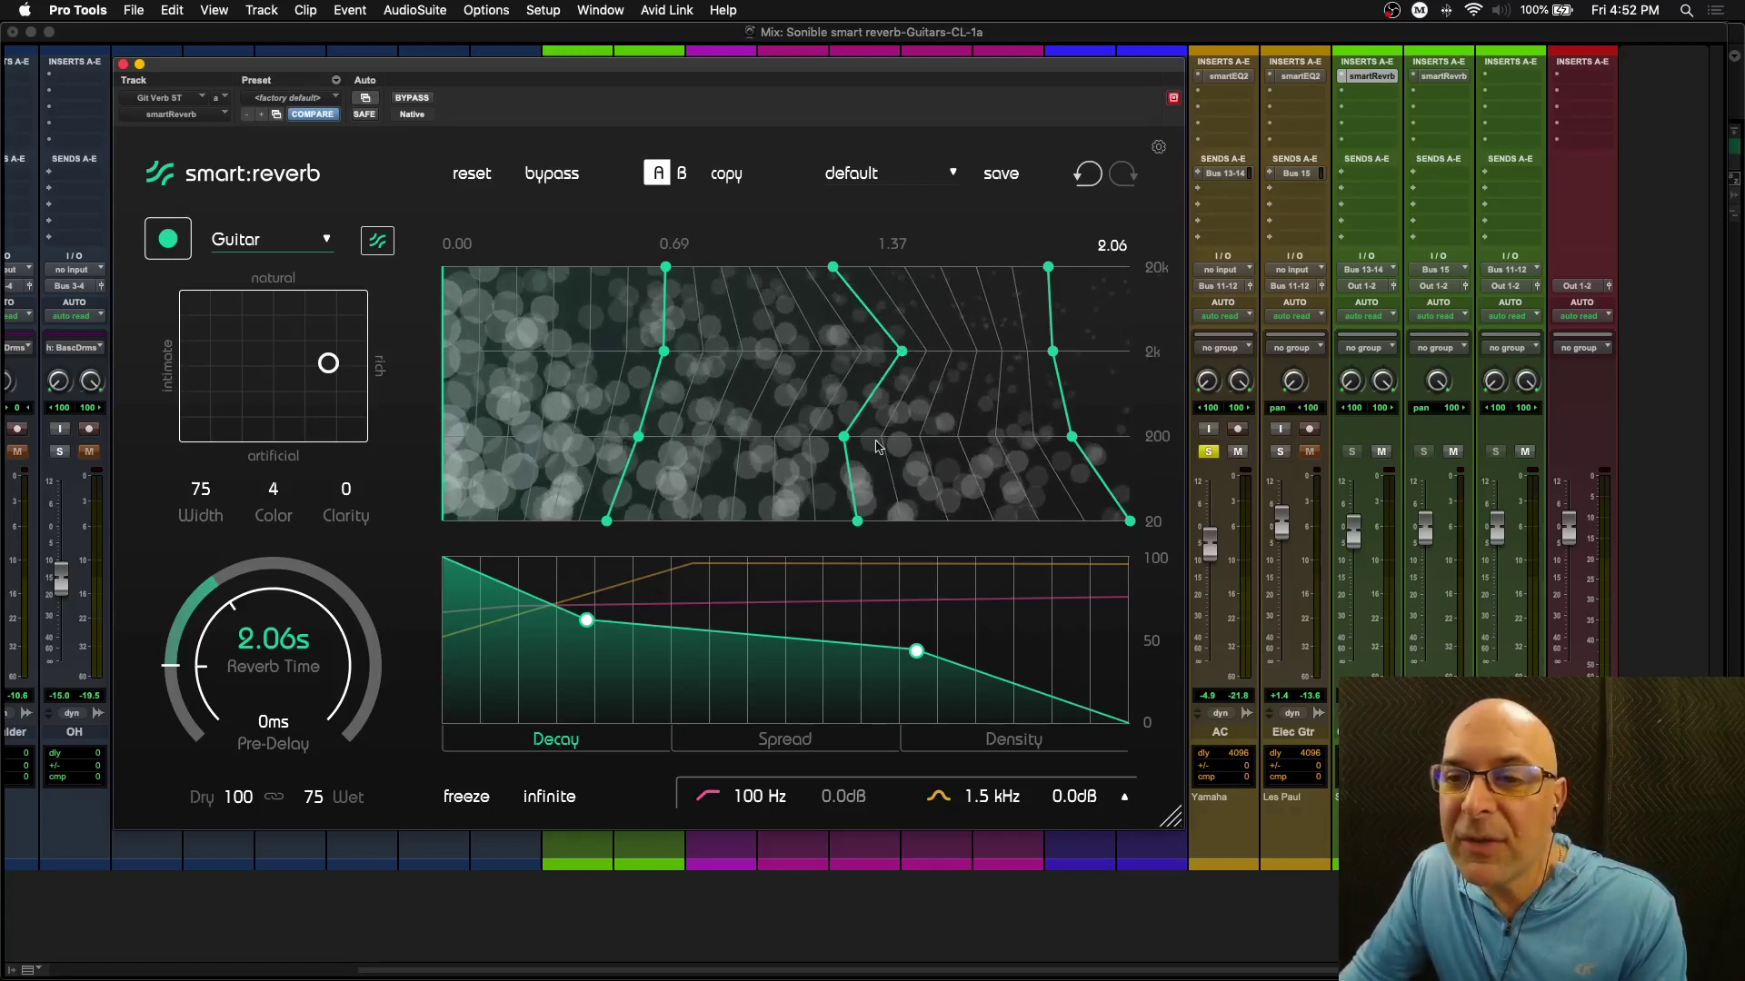
pyautogui.moveTo(1054, 356); pyautogui.dragTo(1067, 364)
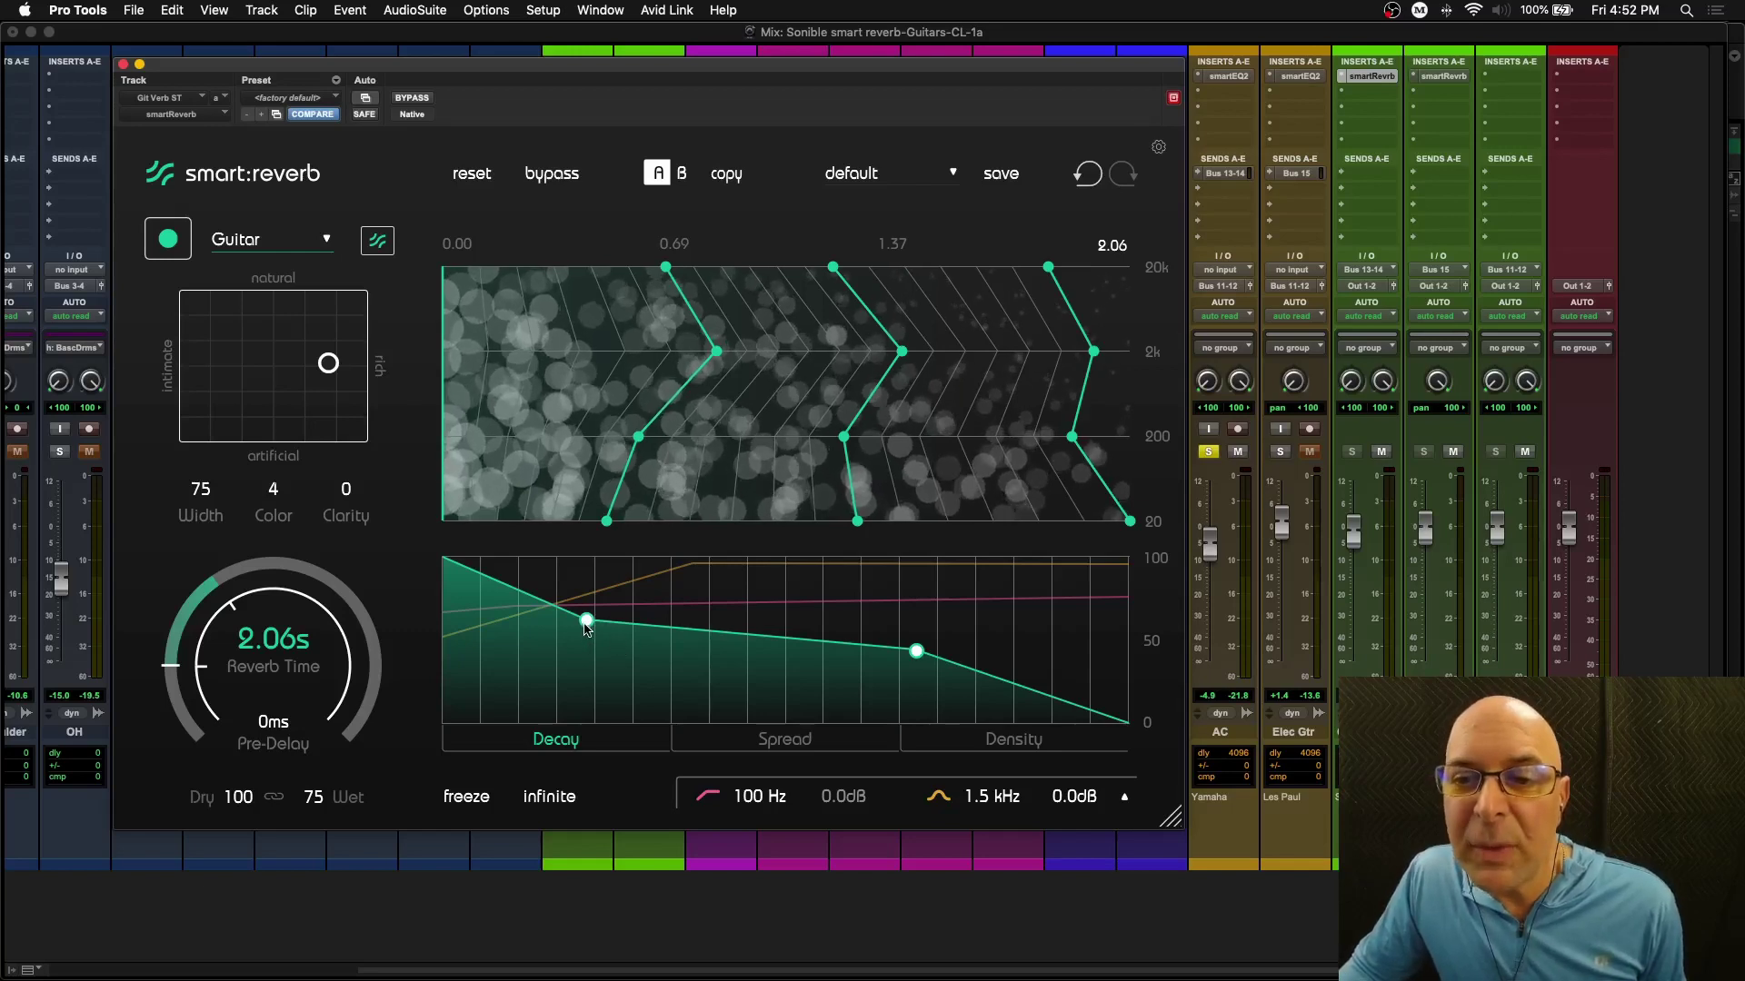
# Step: Reshape the Decay curve, auditioning a late peak and settling both points at about 35 for a flat middle section
pyautogui.moveTo(586, 625); pyautogui.dragTo(572, 695)
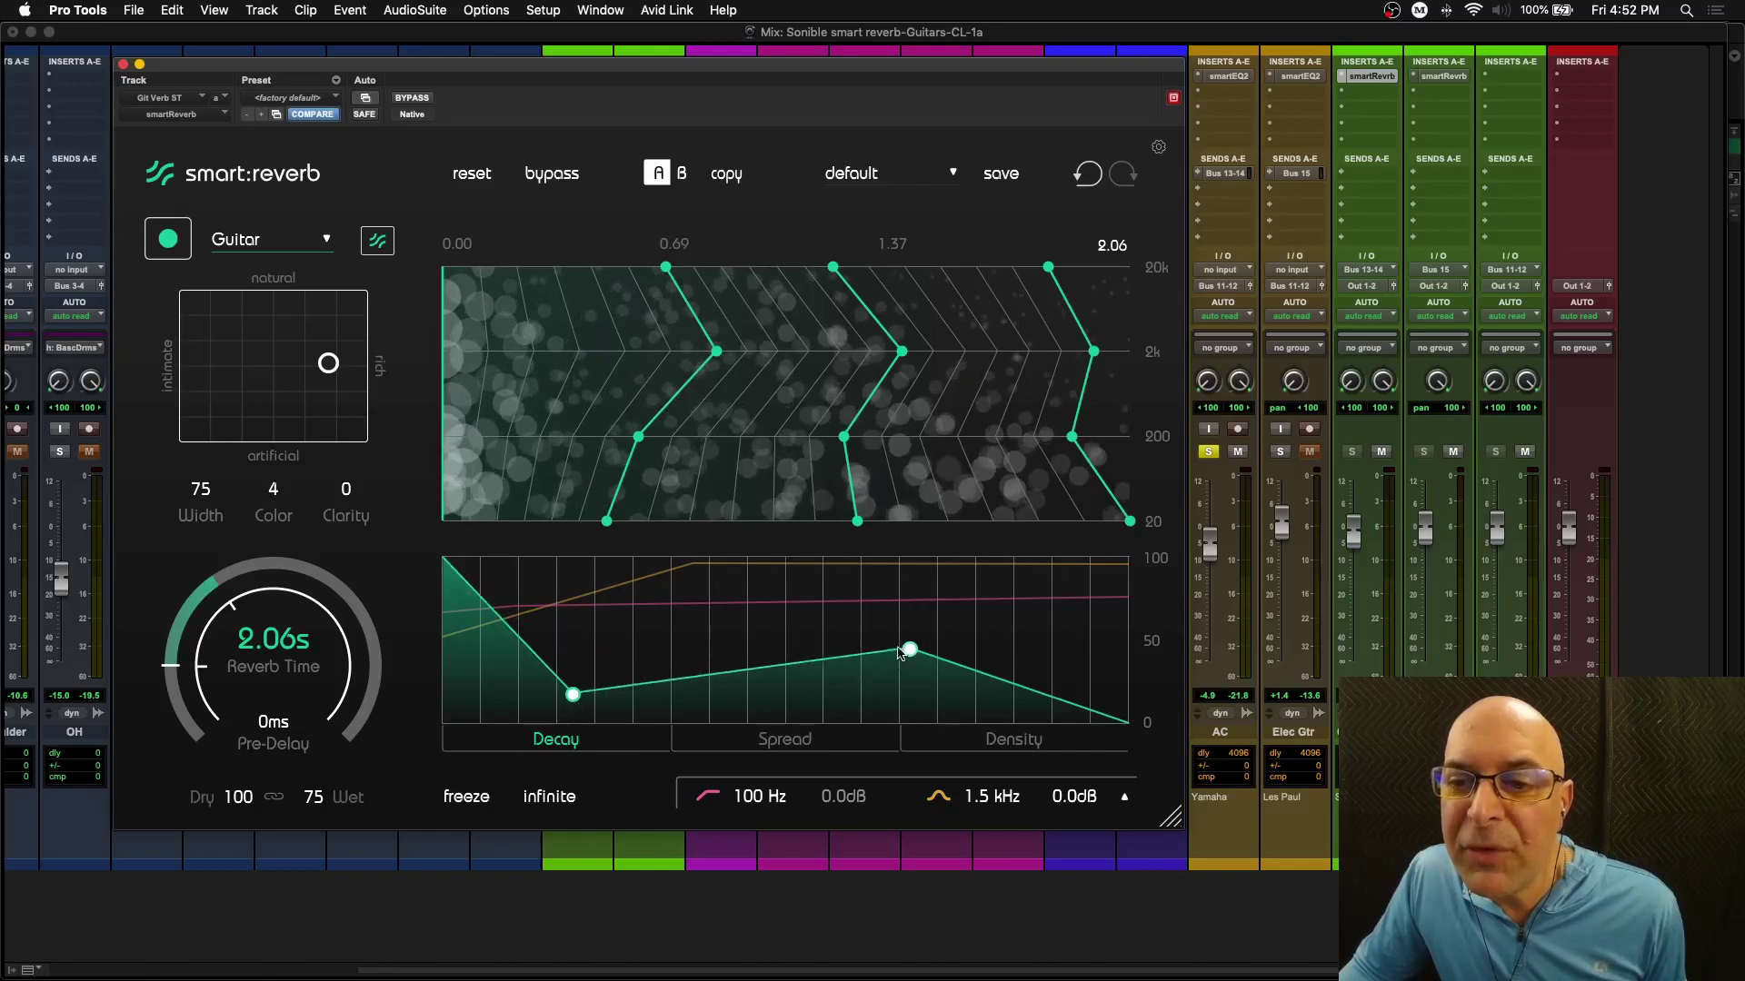
pyautogui.moveTo(902, 654); pyautogui.dragTo(799, 606)
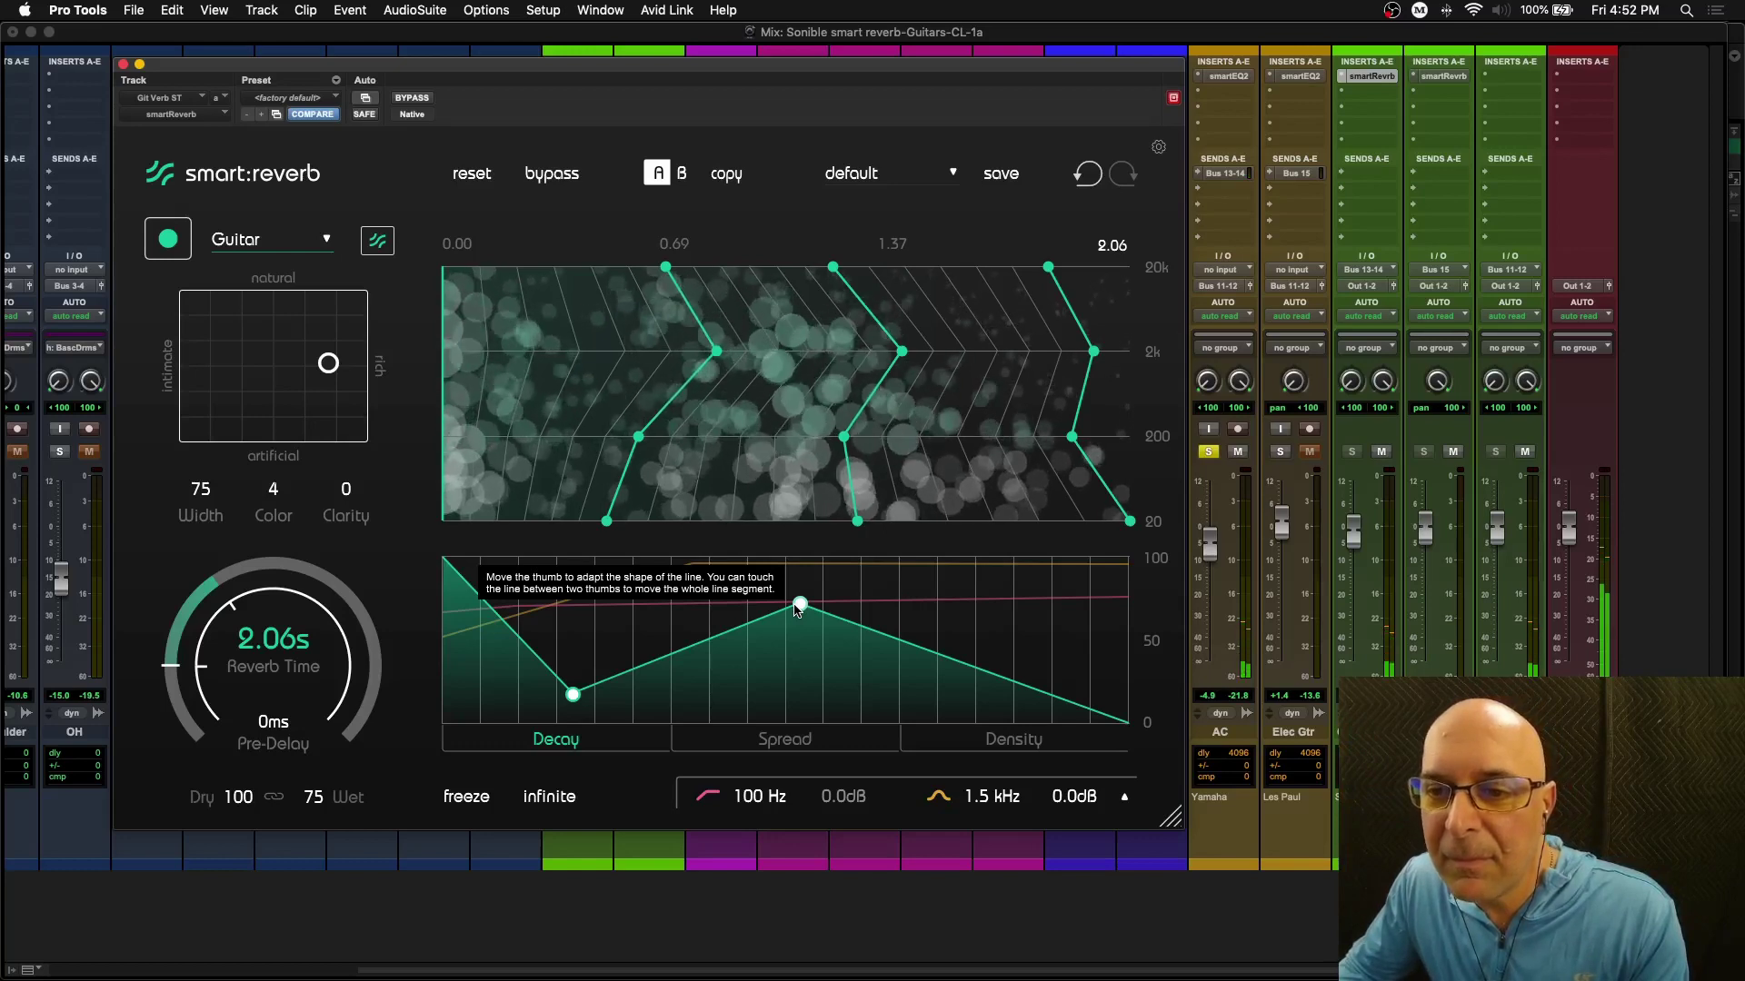
pyautogui.moveTo(795, 606); pyautogui.dragTo(759, 579)
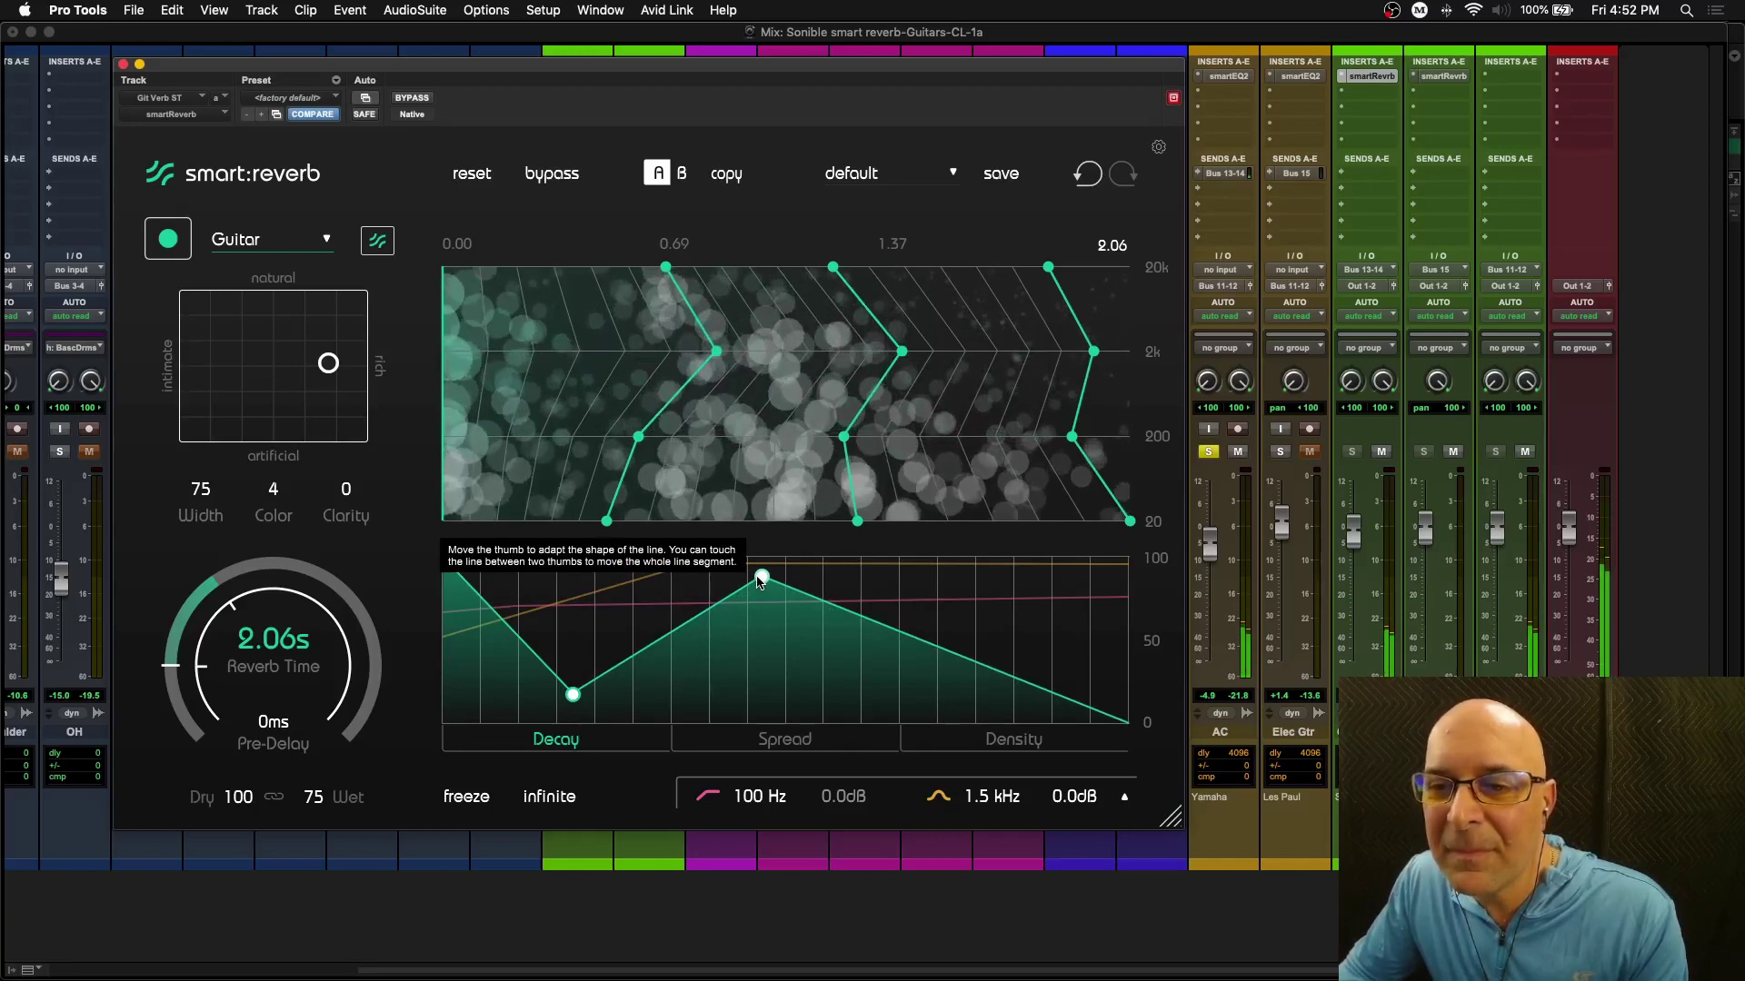
pyautogui.moveTo(762, 578); pyautogui.dragTo(903, 669)
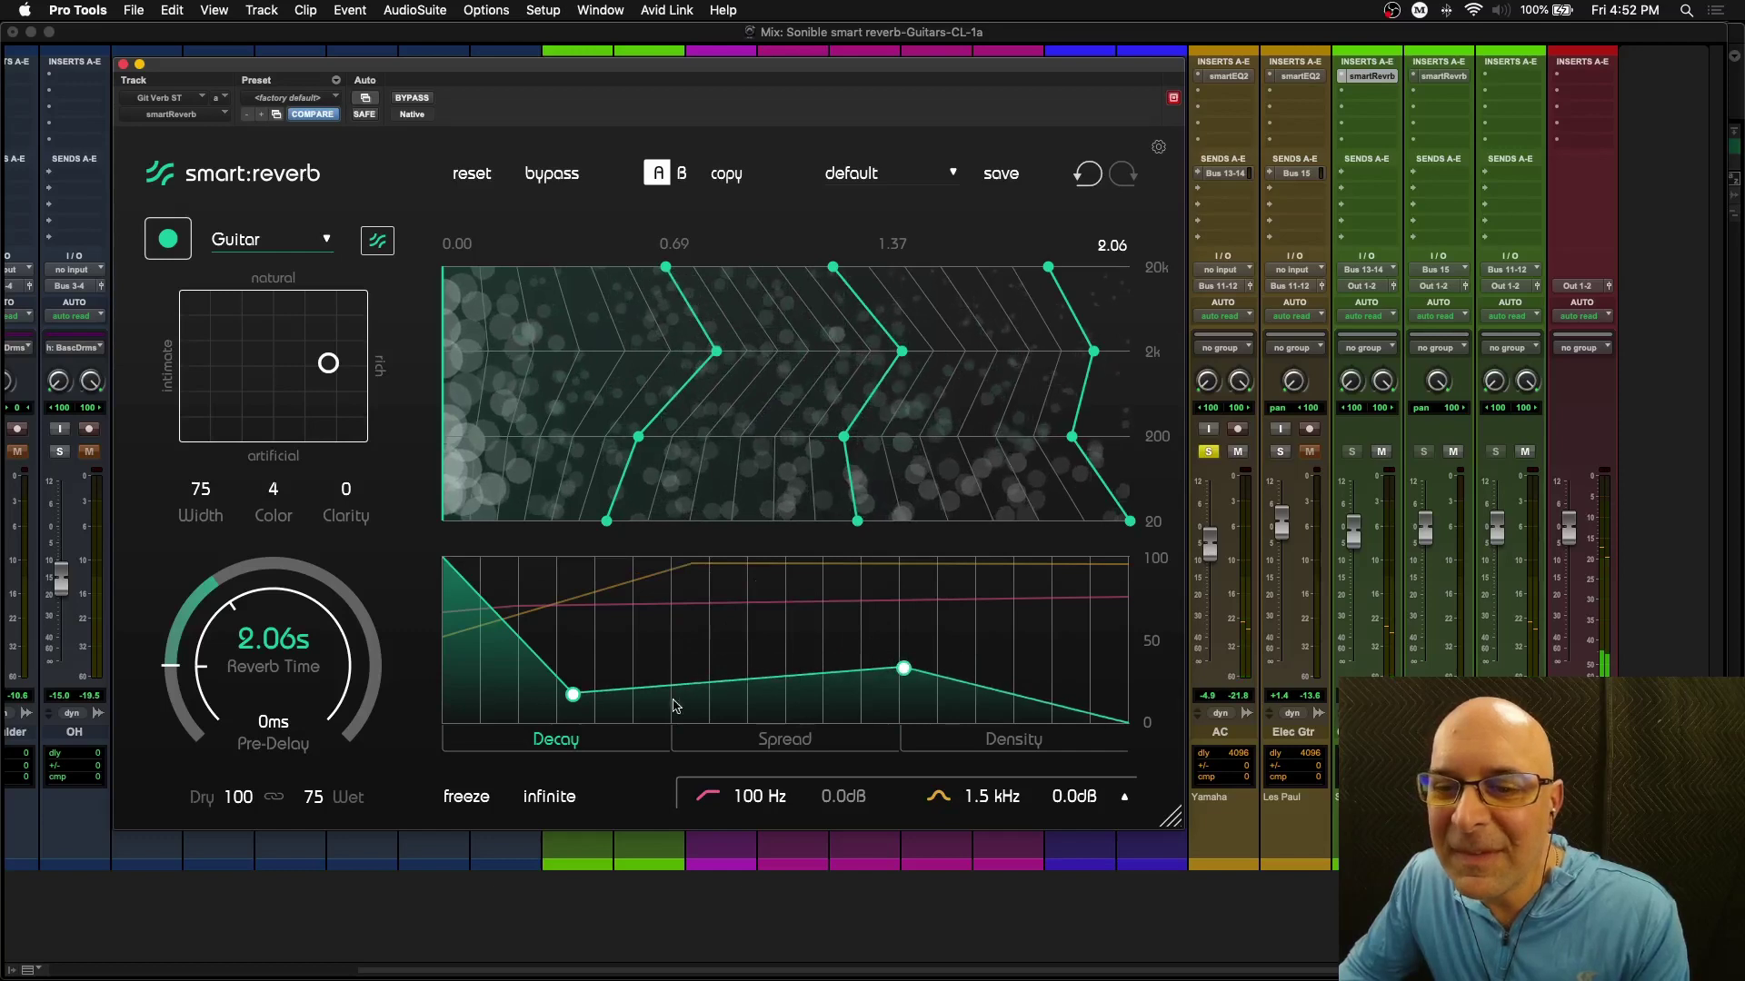
pyautogui.moveTo(572, 694); pyautogui.dragTo(578, 664)
# Step: Reshape the Spread curve, lowering its middle point to about 55 and raising its end point to 100
pyautogui.click(779, 738)
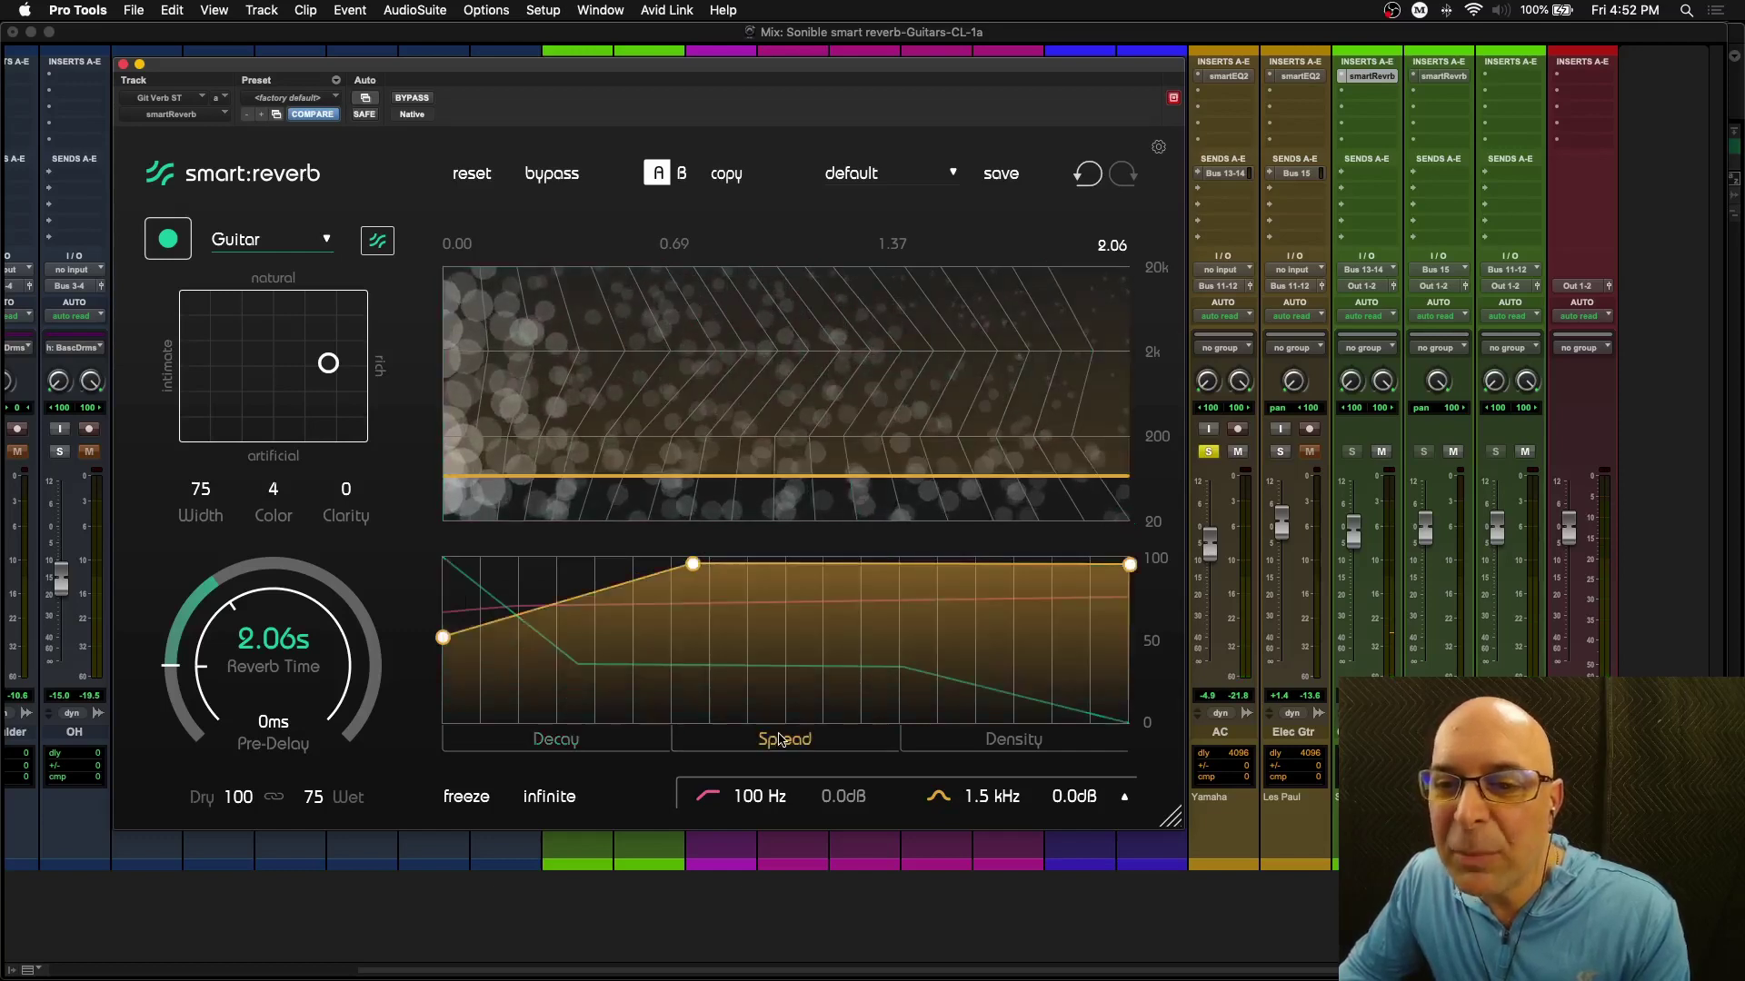
pyautogui.moveTo(692, 564)
pyautogui.mouseDown()
pyautogui.moveTo(693, 637)
pyautogui.moveTo(697, 596)
pyautogui.mouseUp()
pyautogui.moveTo(1129, 565)
pyautogui.mouseDown()
pyautogui.moveTo(1129, 655)
pyautogui.moveTo(1123, 559)
pyautogui.mouseUp()
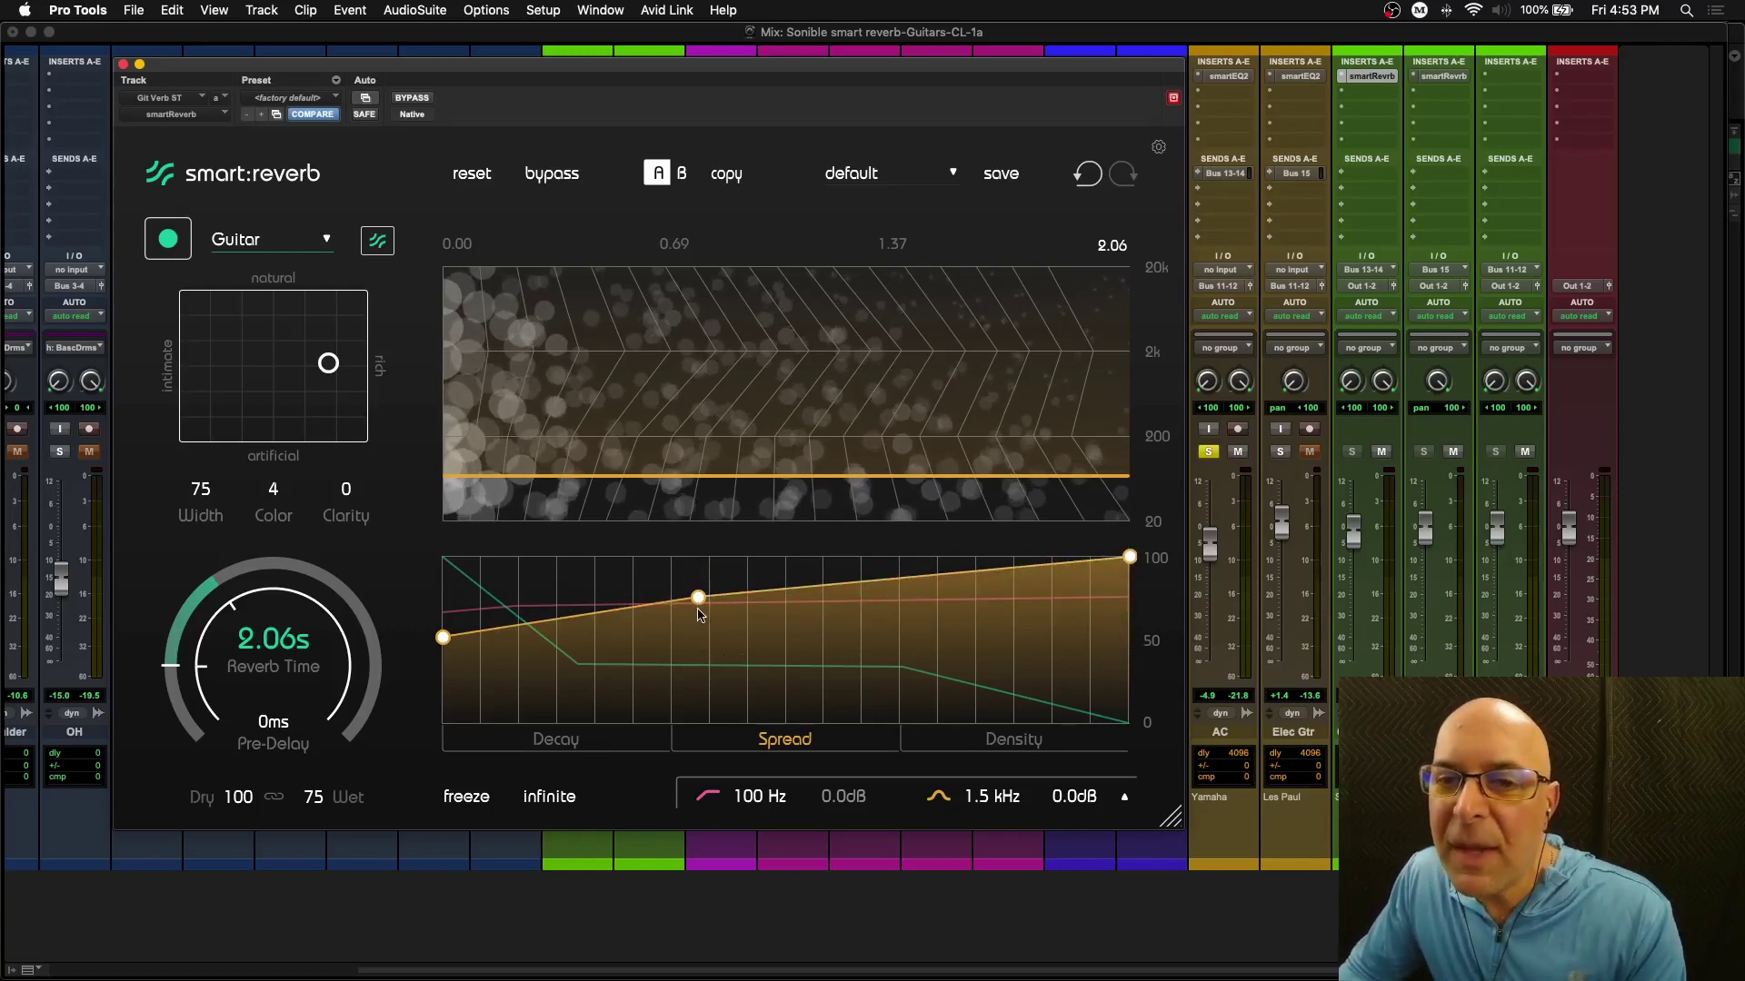
pyautogui.moveTo(697, 597); pyautogui.dragTo(668, 632)
# Step: Reshape the Density curve with a start point at about 43 and a middle point at about 65, a third of the way along
pyautogui.click(1000, 740)
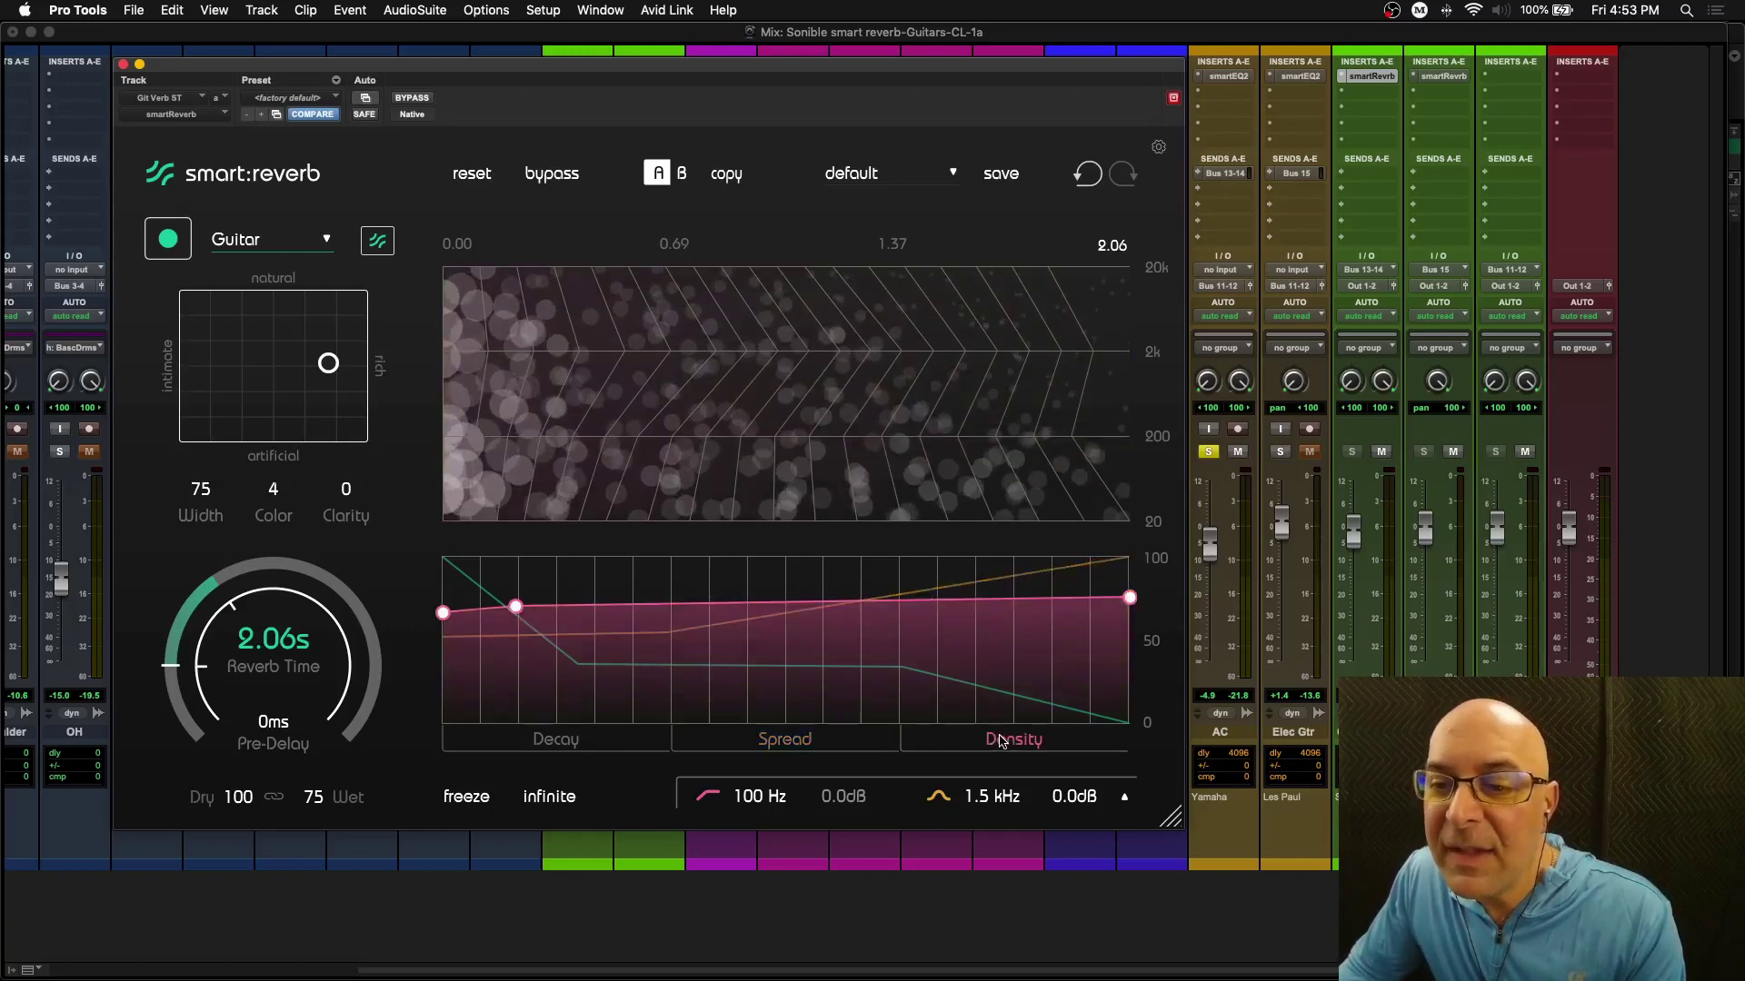
pyautogui.moveTo(442, 612); pyautogui.dragTo(439, 656)
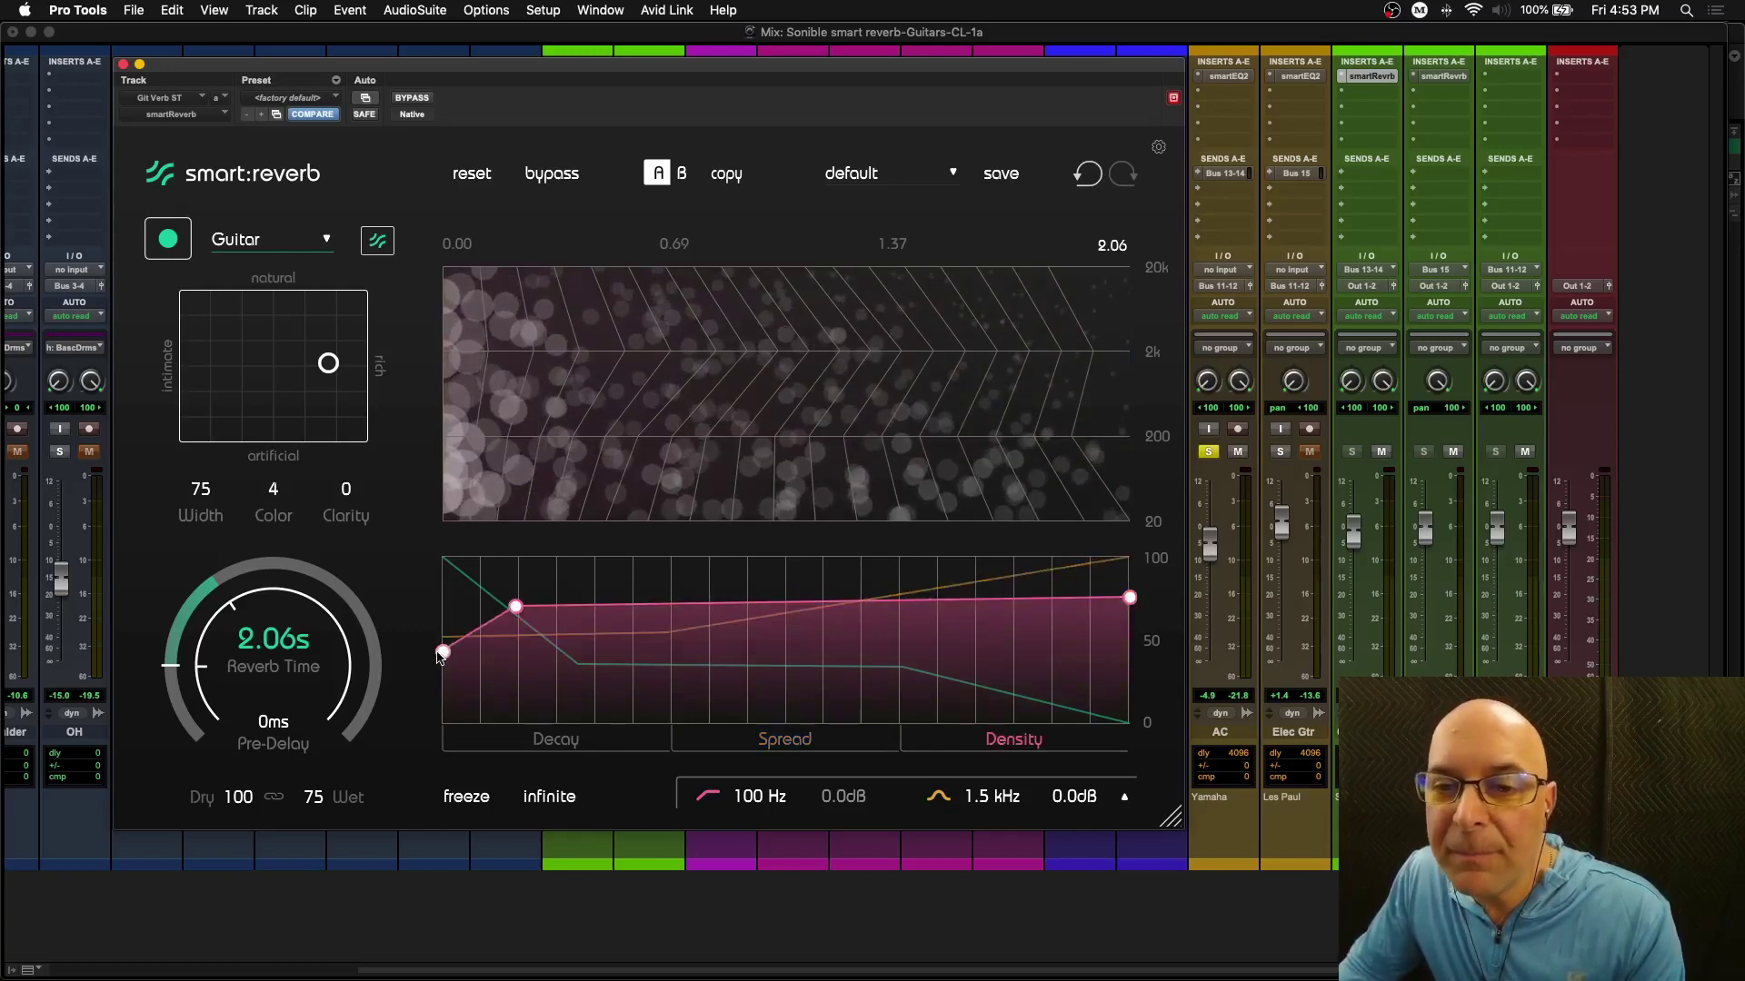
pyautogui.click(516, 610)
pyautogui.moveTo(513, 610); pyautogui.dragTo(635, 610)
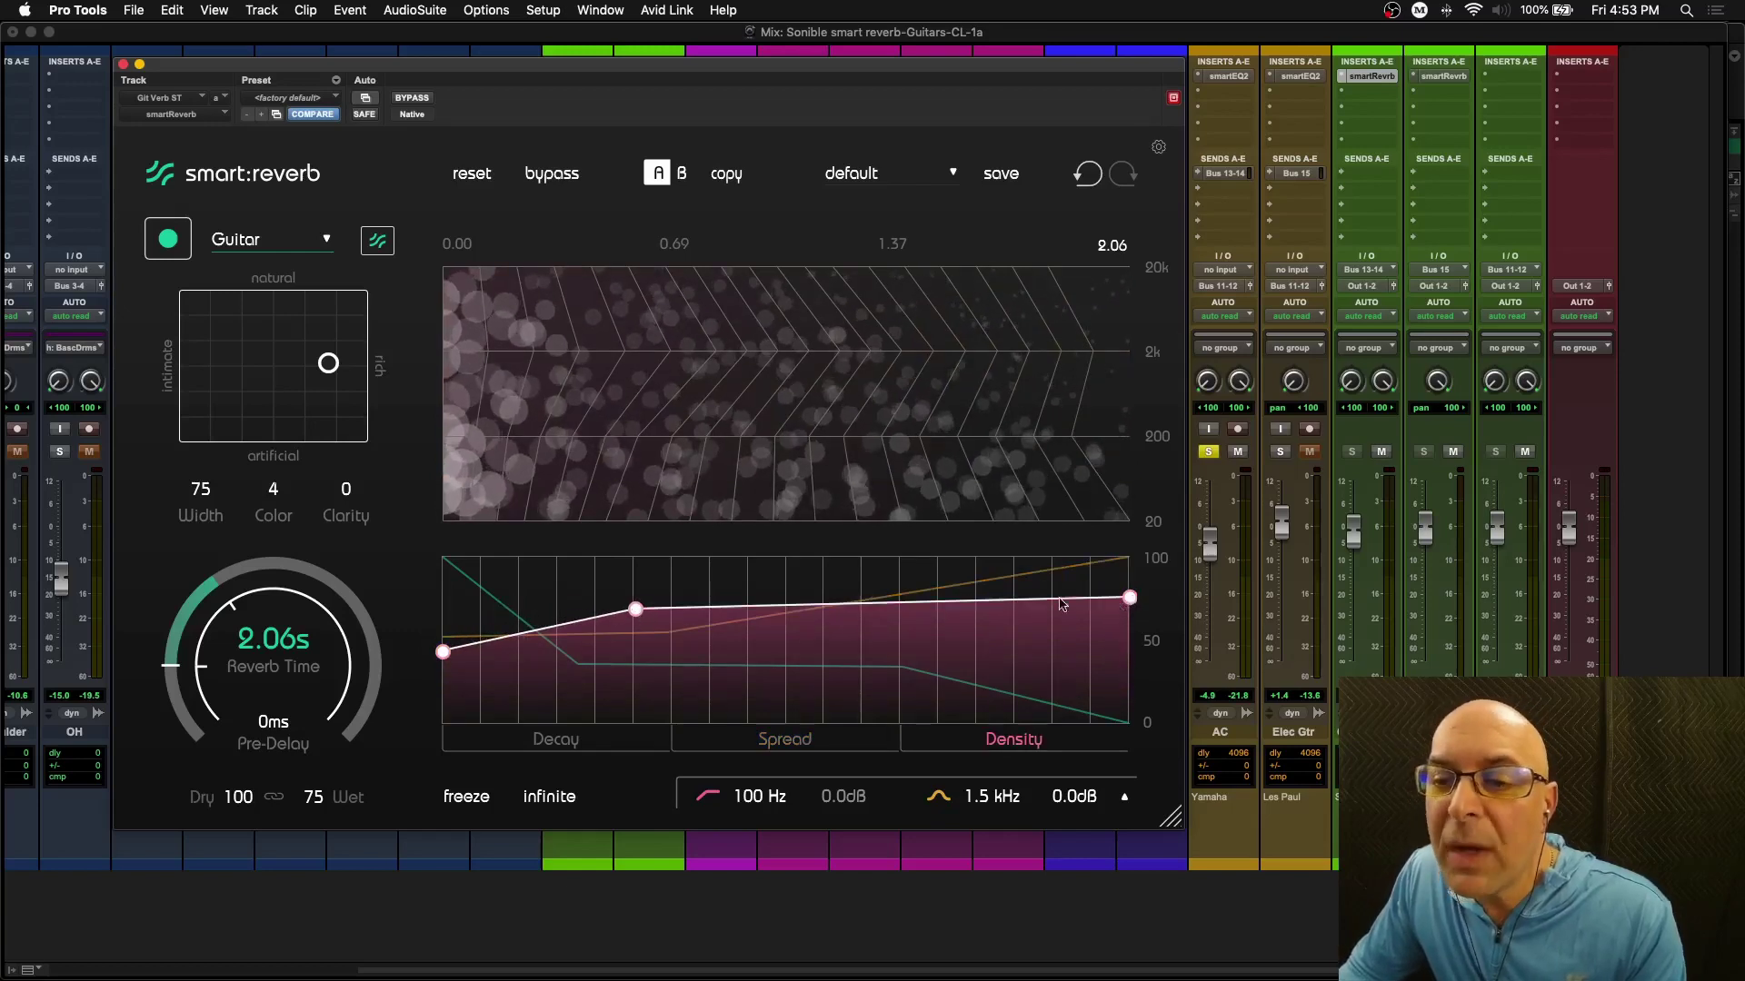
pyautogui.moveTo(638, 613); pyautogui.dragTo(699, 620)
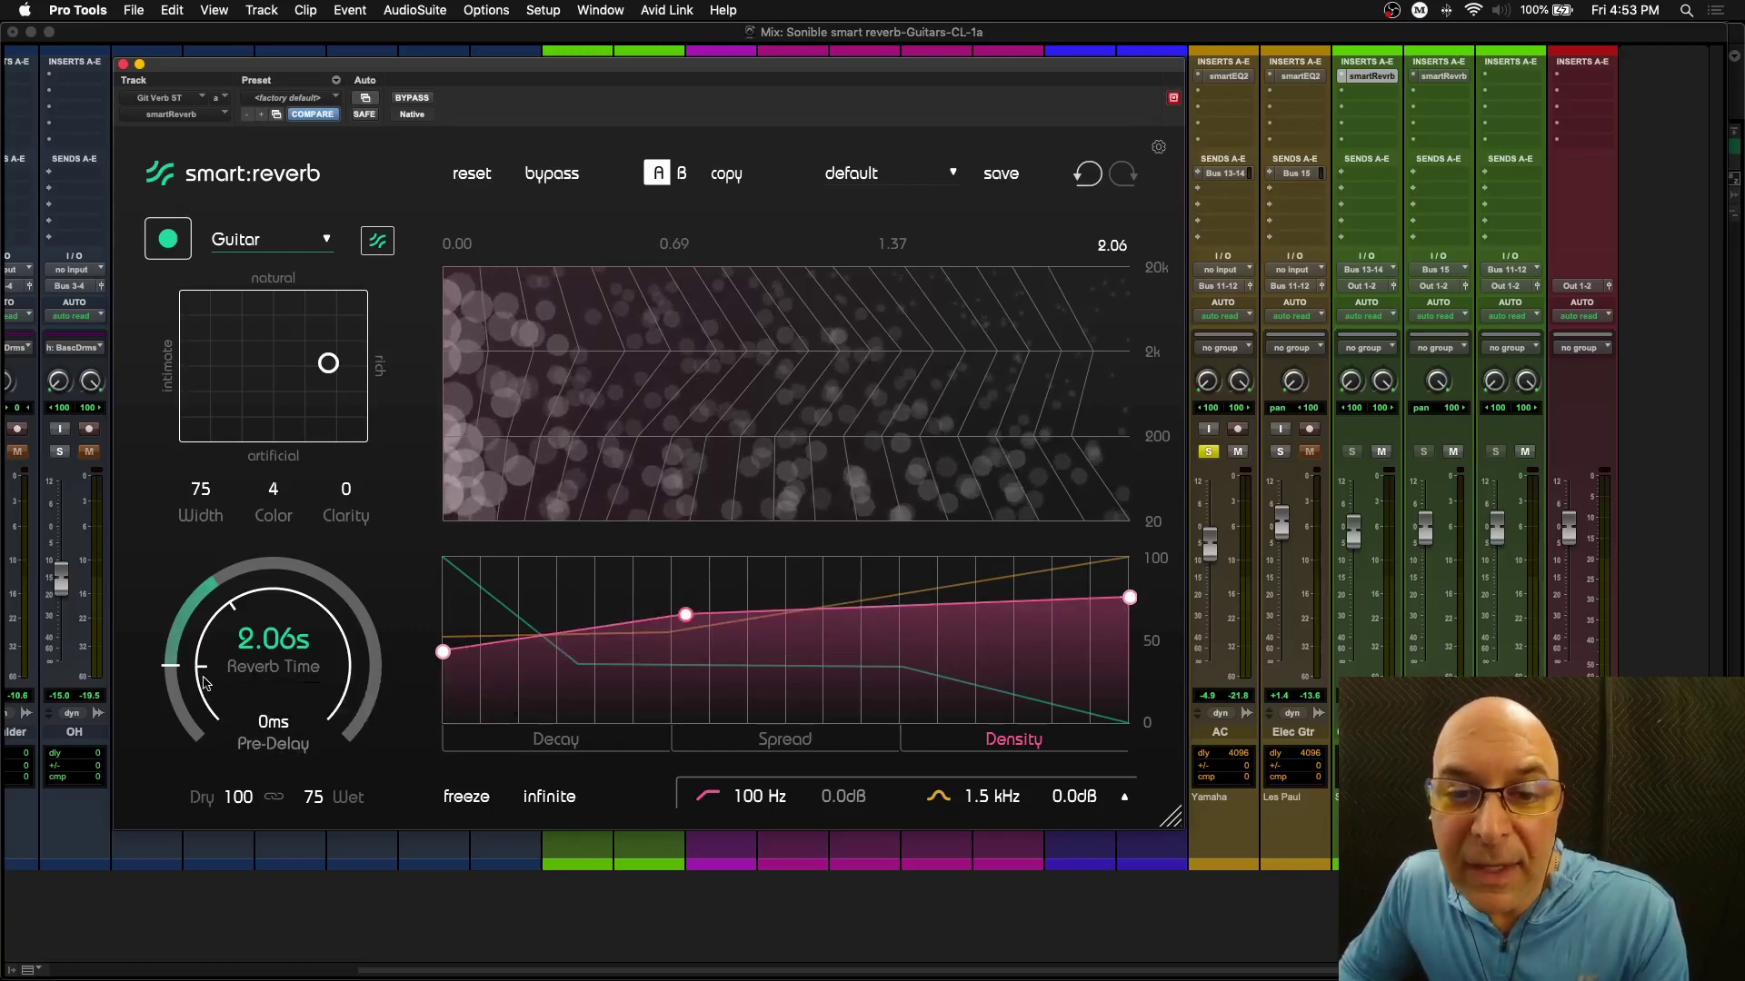
# Step: Set the pre-delay to 28 ms and compare the reverb with its bypass on and off
pyautogui.moveTo(204, 675); pyautogui.dragTo(215, 640)
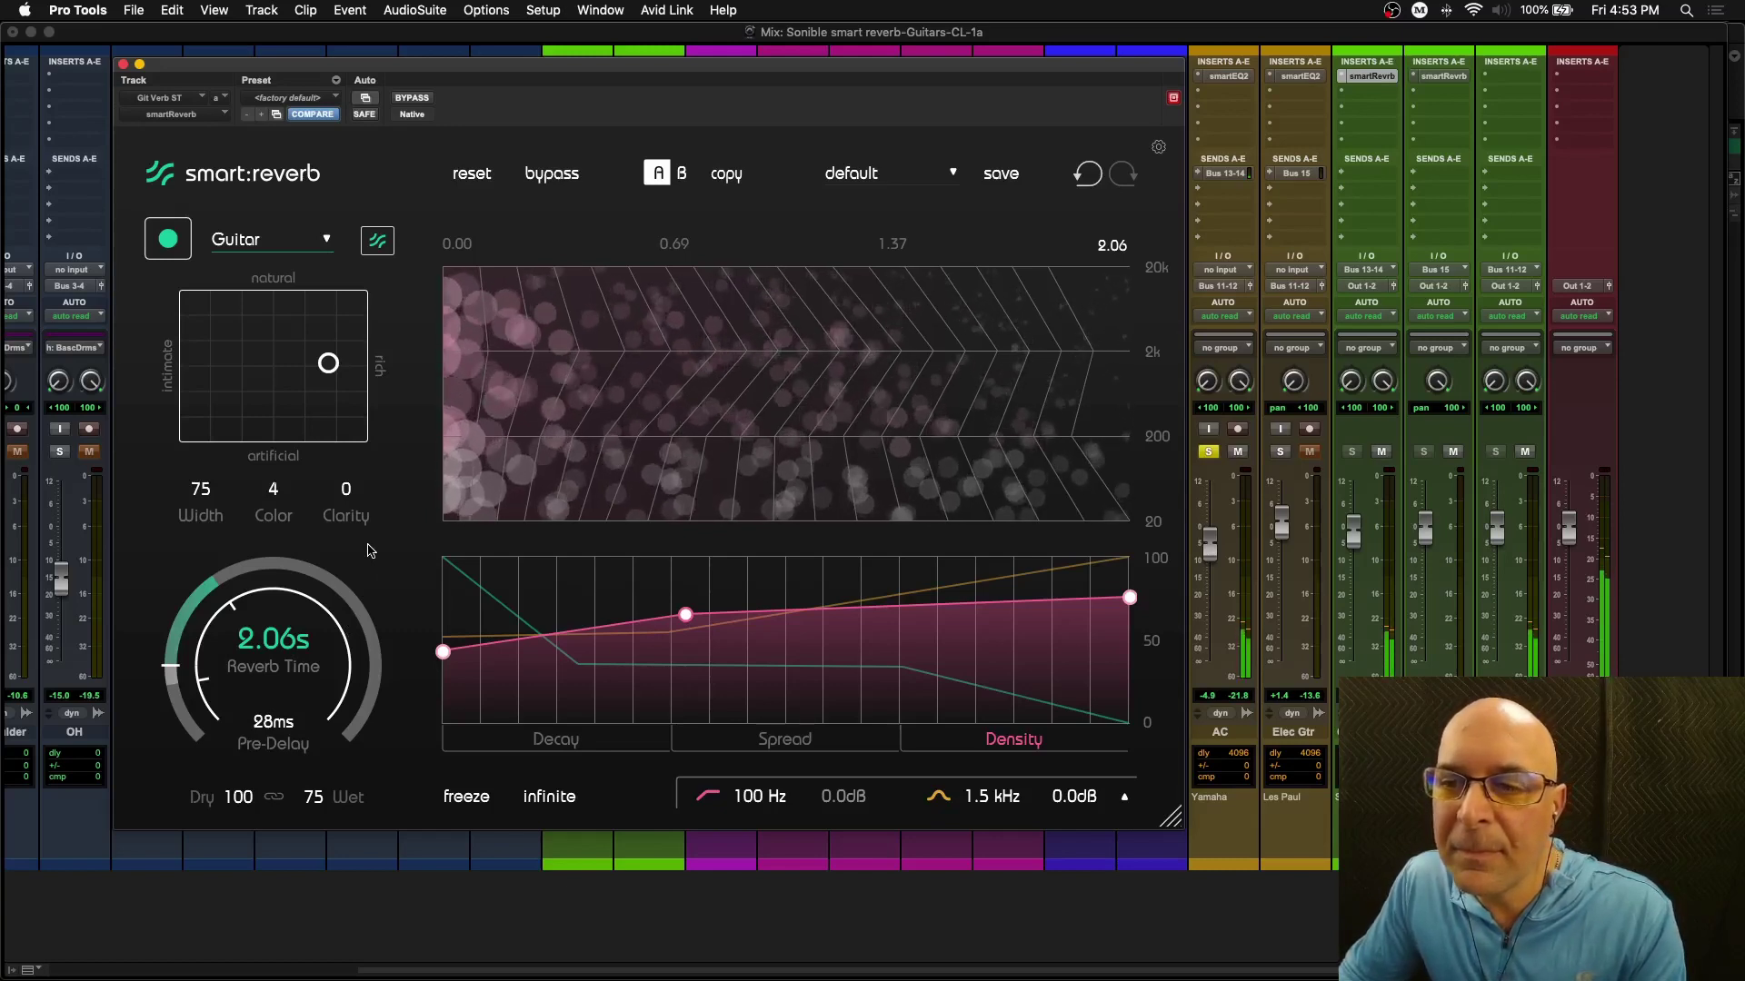
pyautogui.click(427, 100)
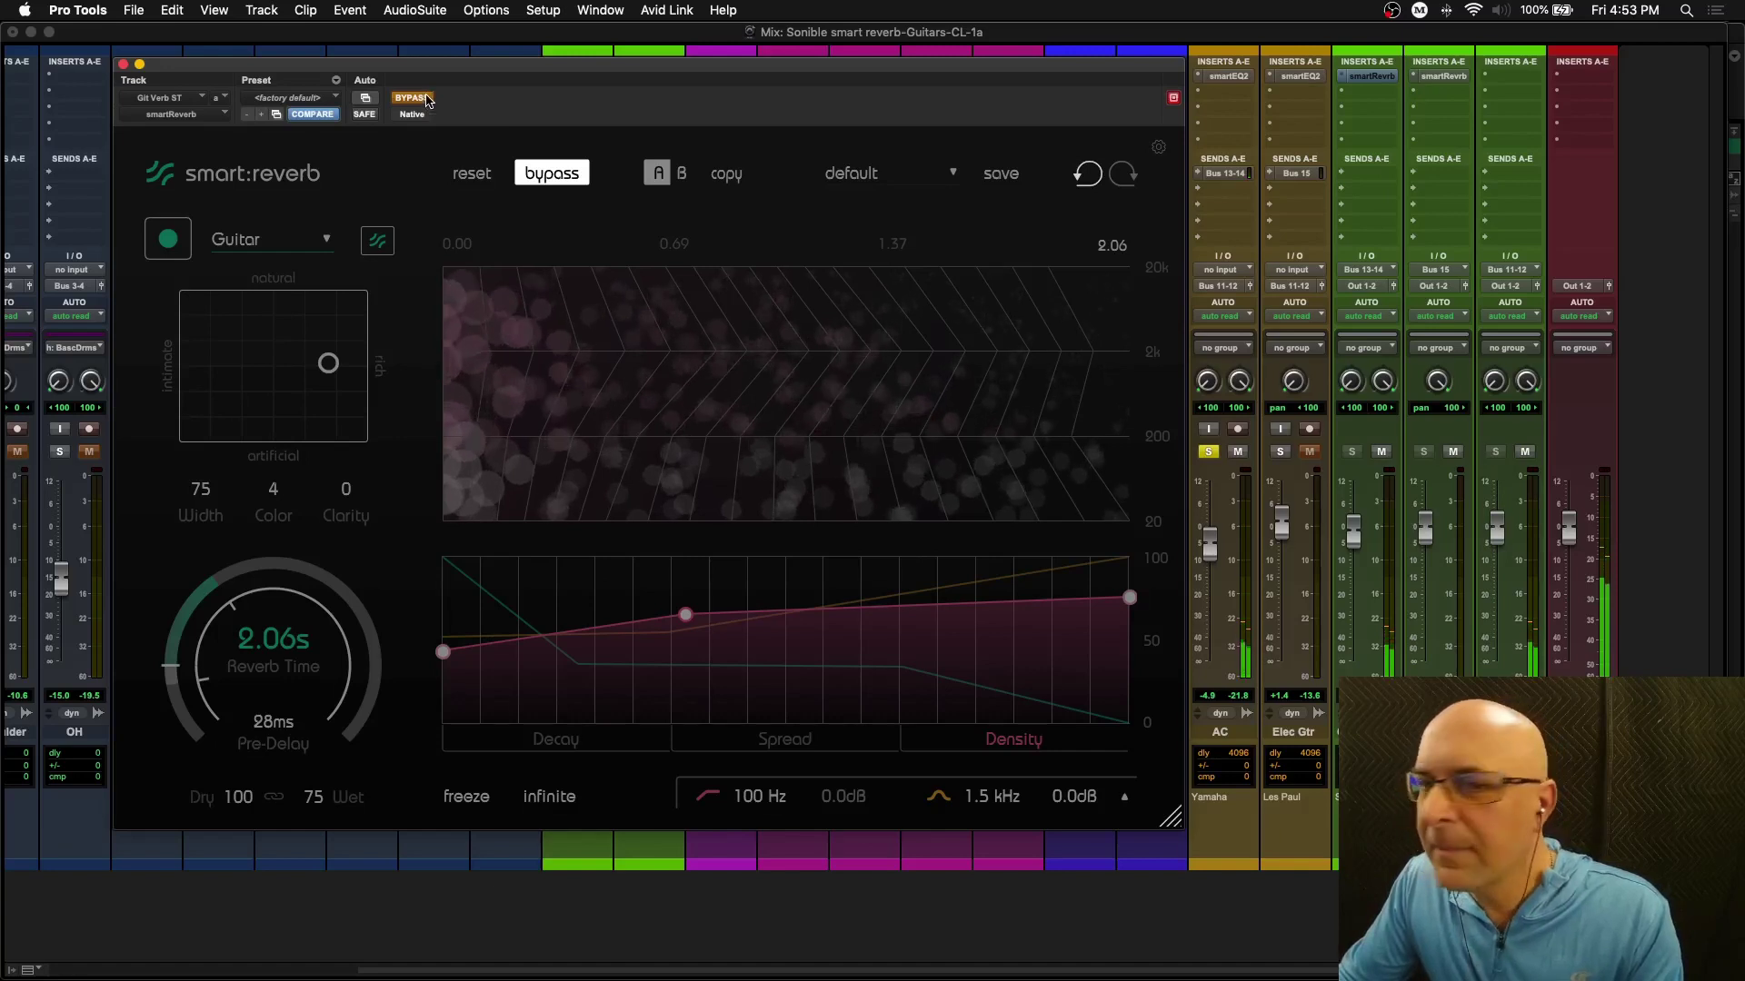
pyautogui.click(427, 100)
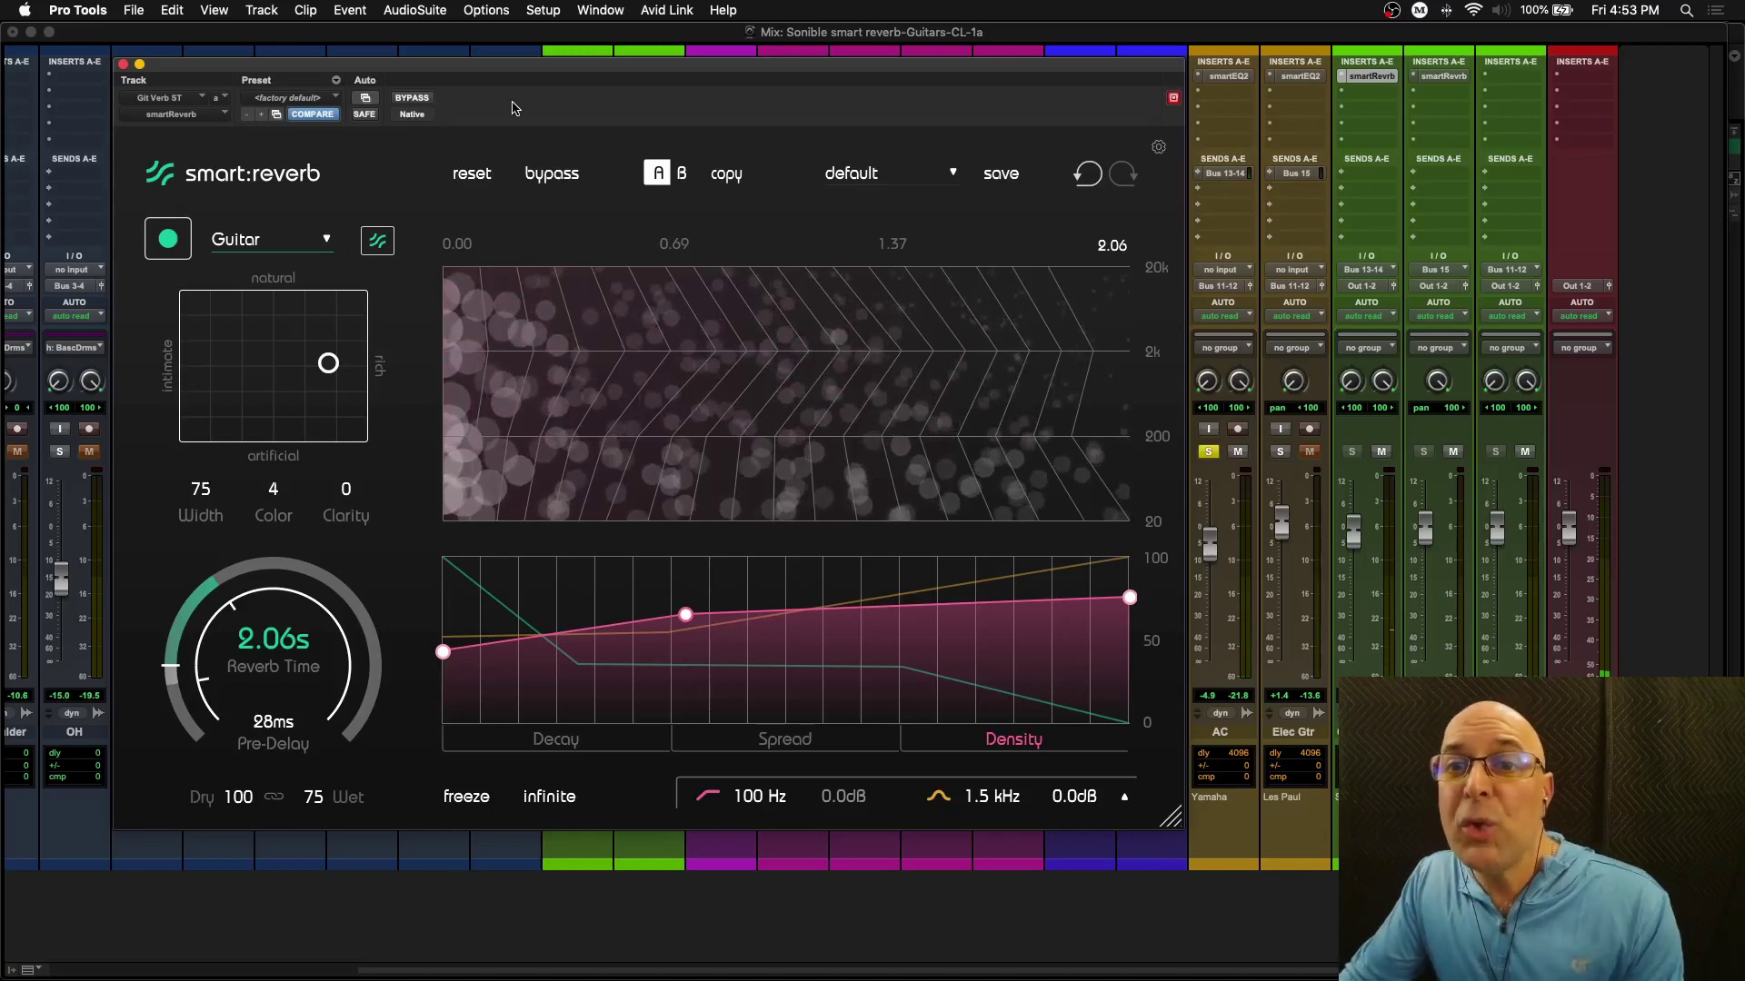
# Step: In comparison state B, choose the Universal profile and move the reverb matrix thumb close to the intimate edge
pyautogui.click(681, 173)
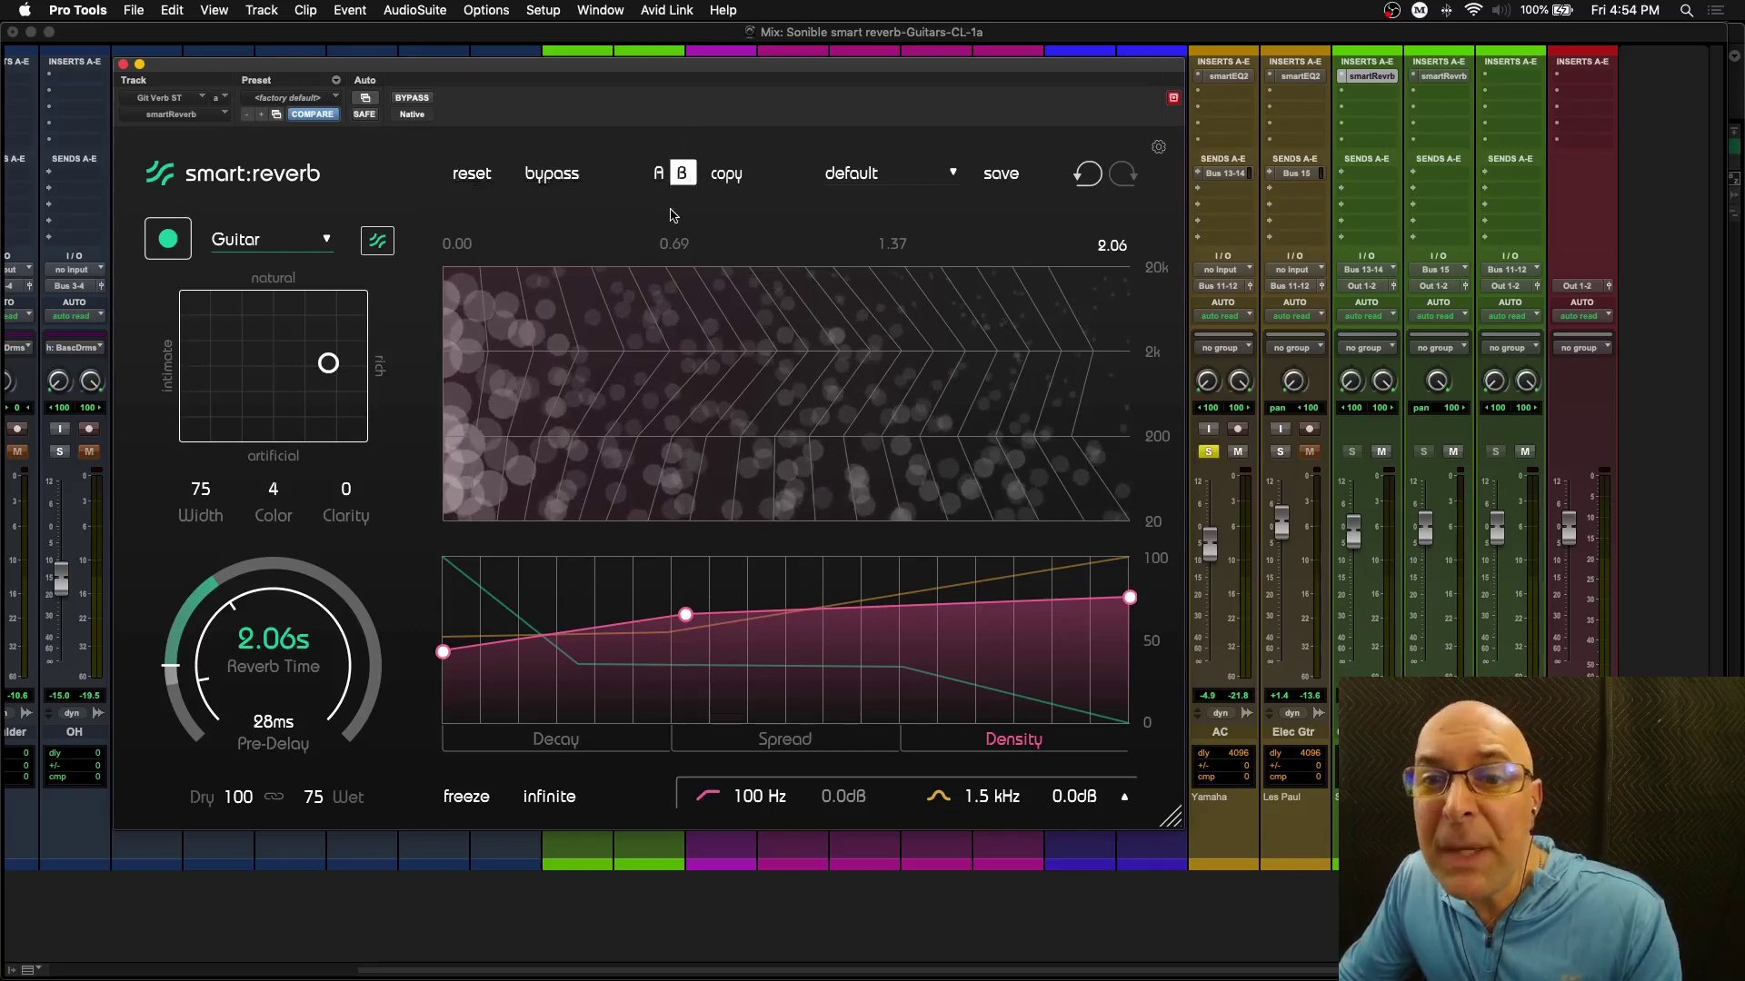
pyautogui.click(326, 241)
pyautogui.click(264, 265)
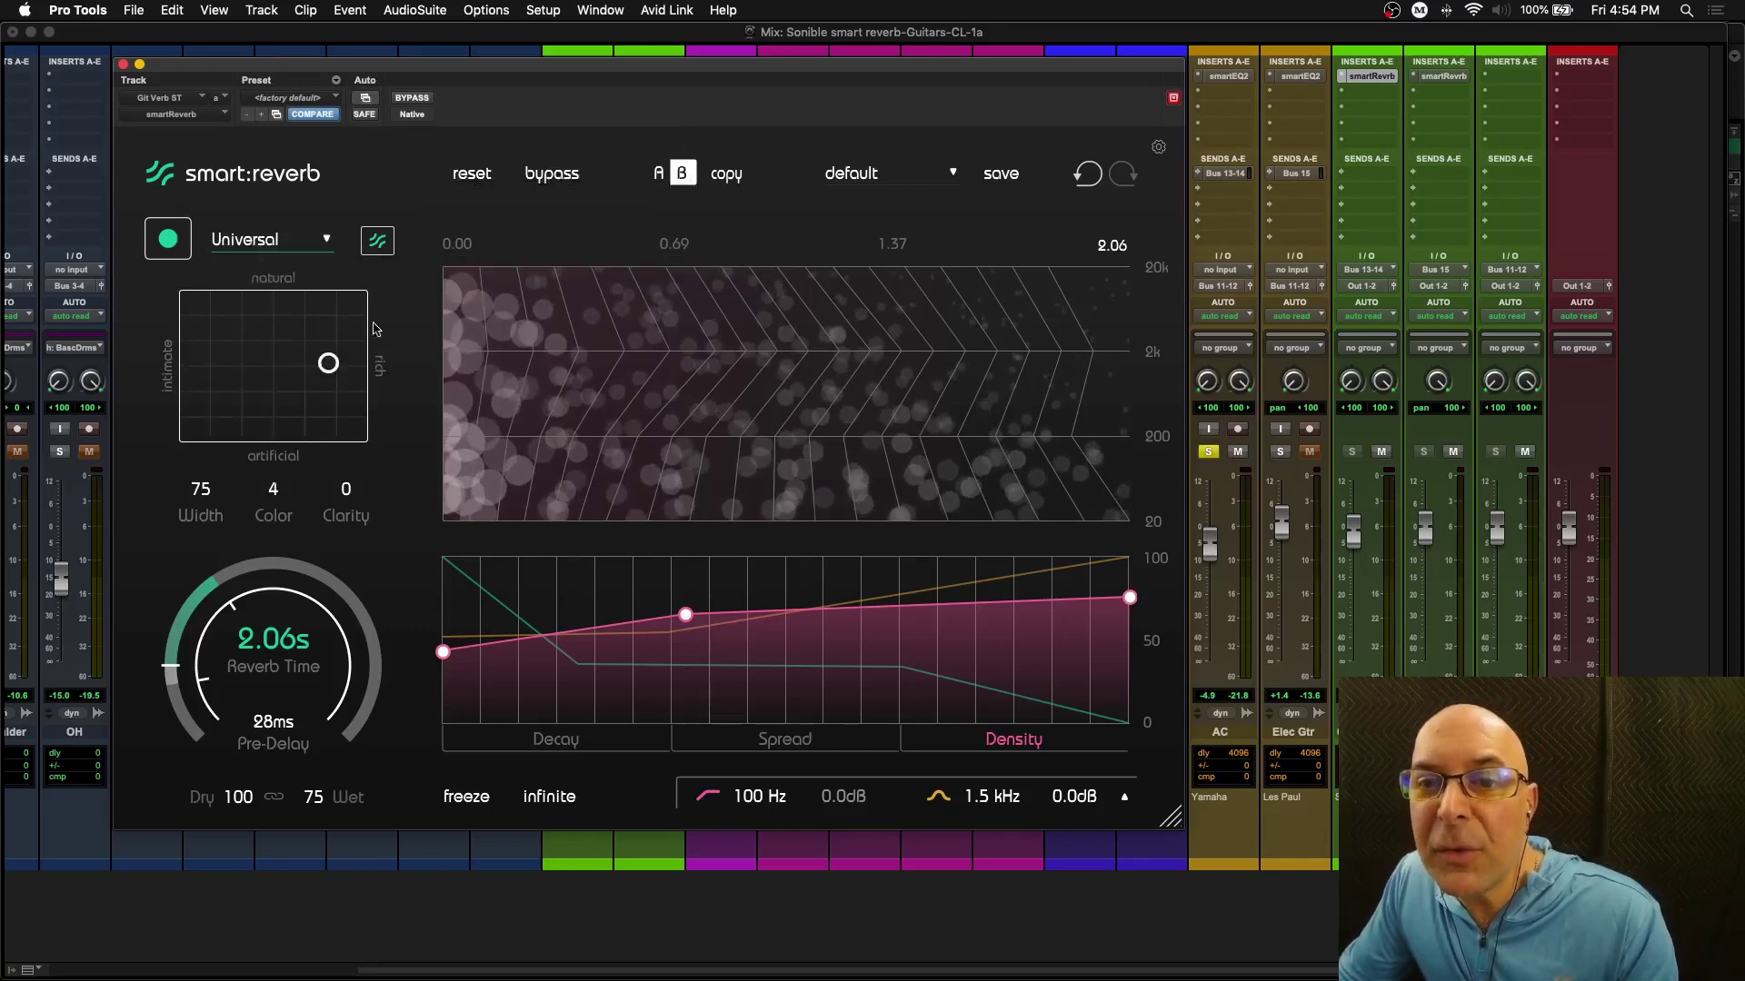
pyautogui.moveTo(328, 363); pyautogui.dragTo(194, 368)
# Step: Set state B to 1.17 s reverb time, 20 ms pre-delay, dry 78, wet 100 and color -30, and recall state A for comparison
pyautogui.moveTo(234, 606); pyautogui.dragTo(263, 738)
pyautogui.moveTo(239, 798); pyautogui.dragTo(236, 854)
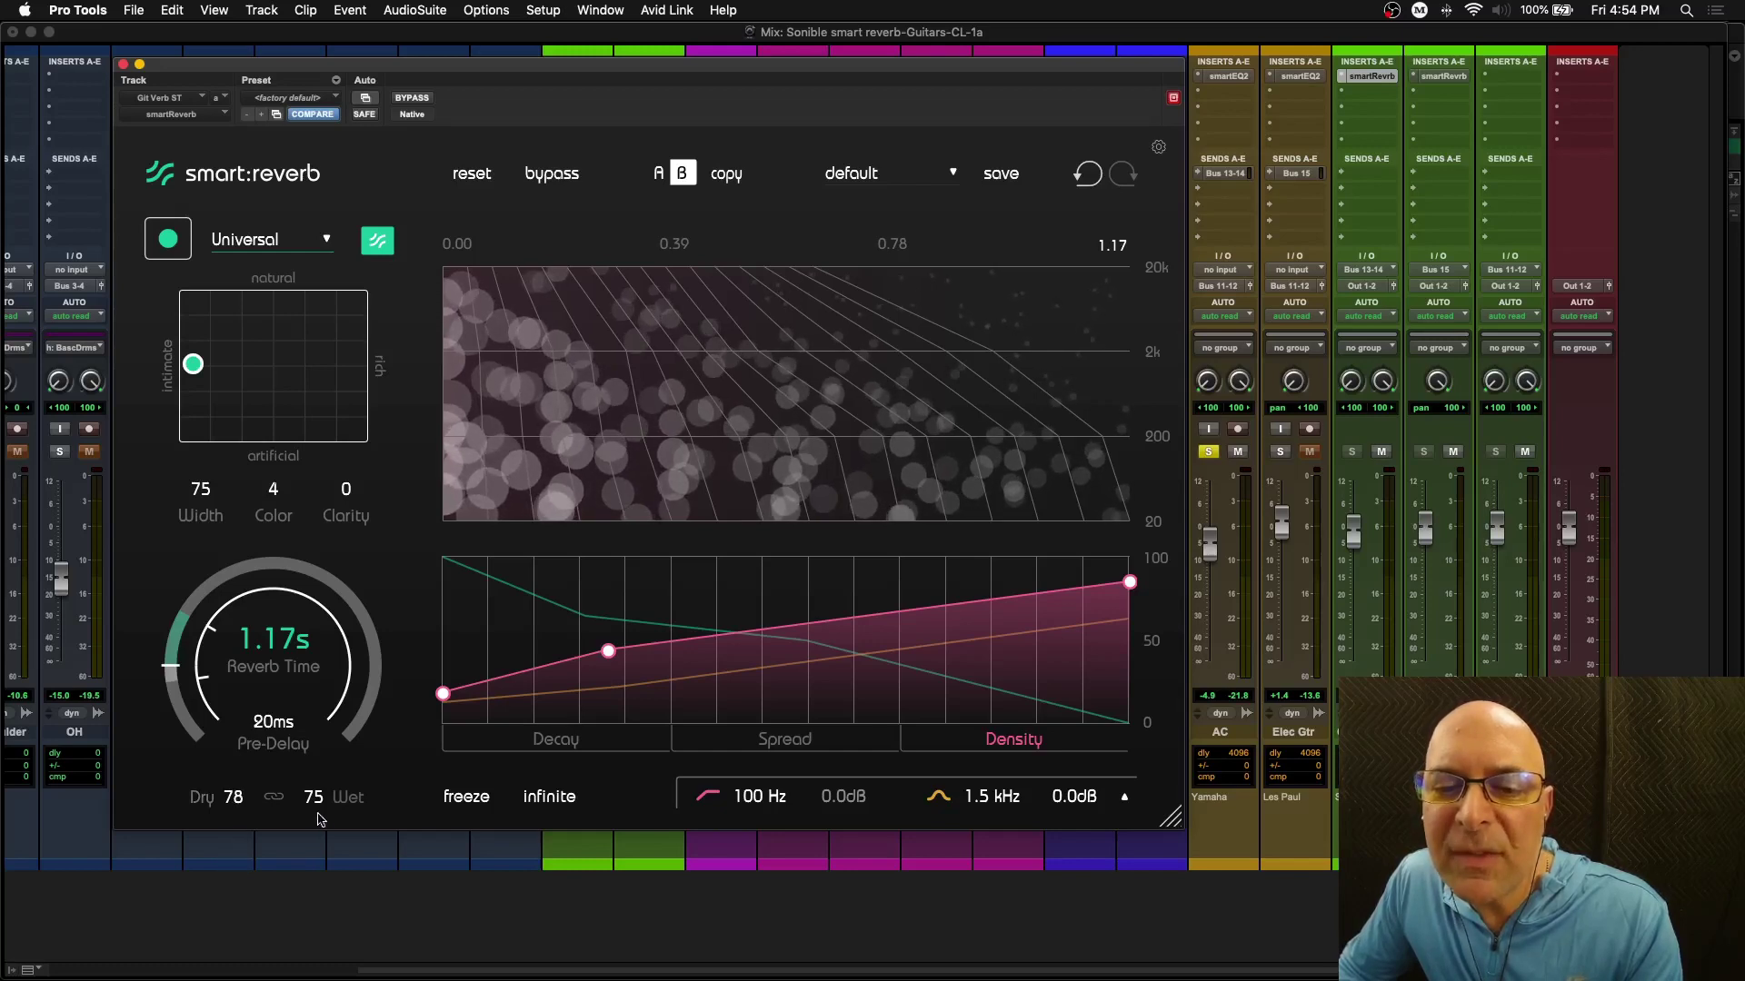
pyautogui.moveTo(342, 807); pyautogui.dragTo(350, 745)
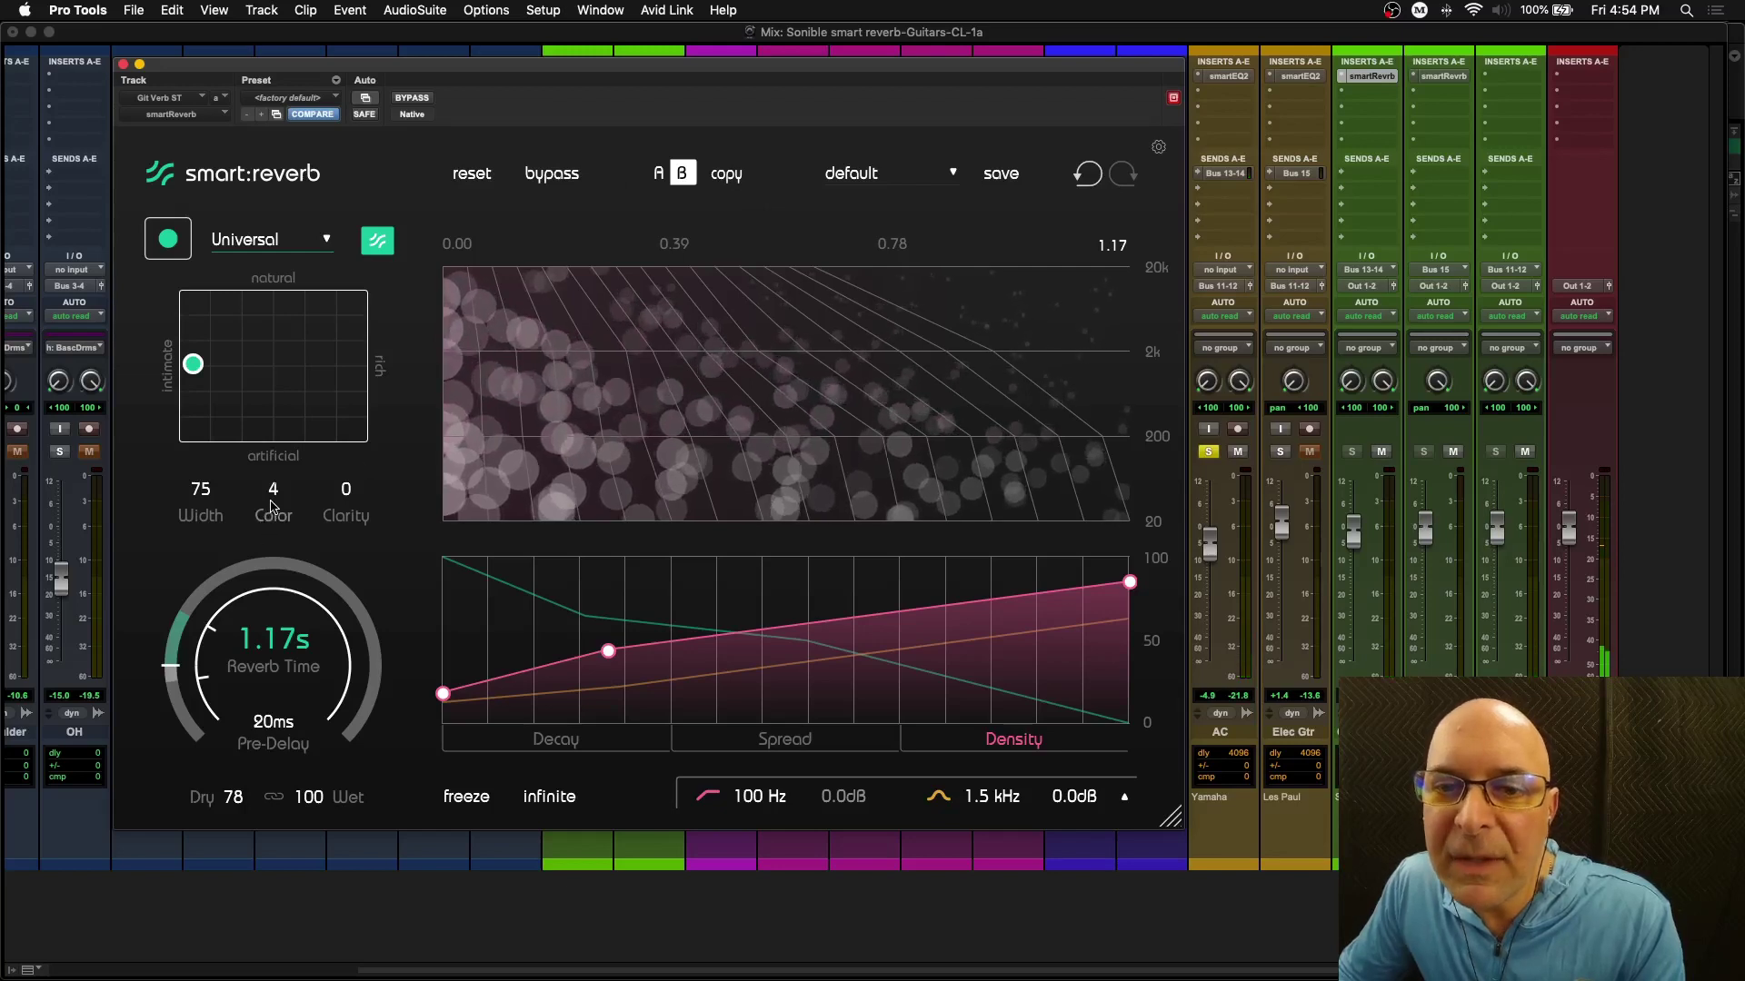
pyautogui.moveTo(272, 514); pyautogui.dragTo(274, 545)
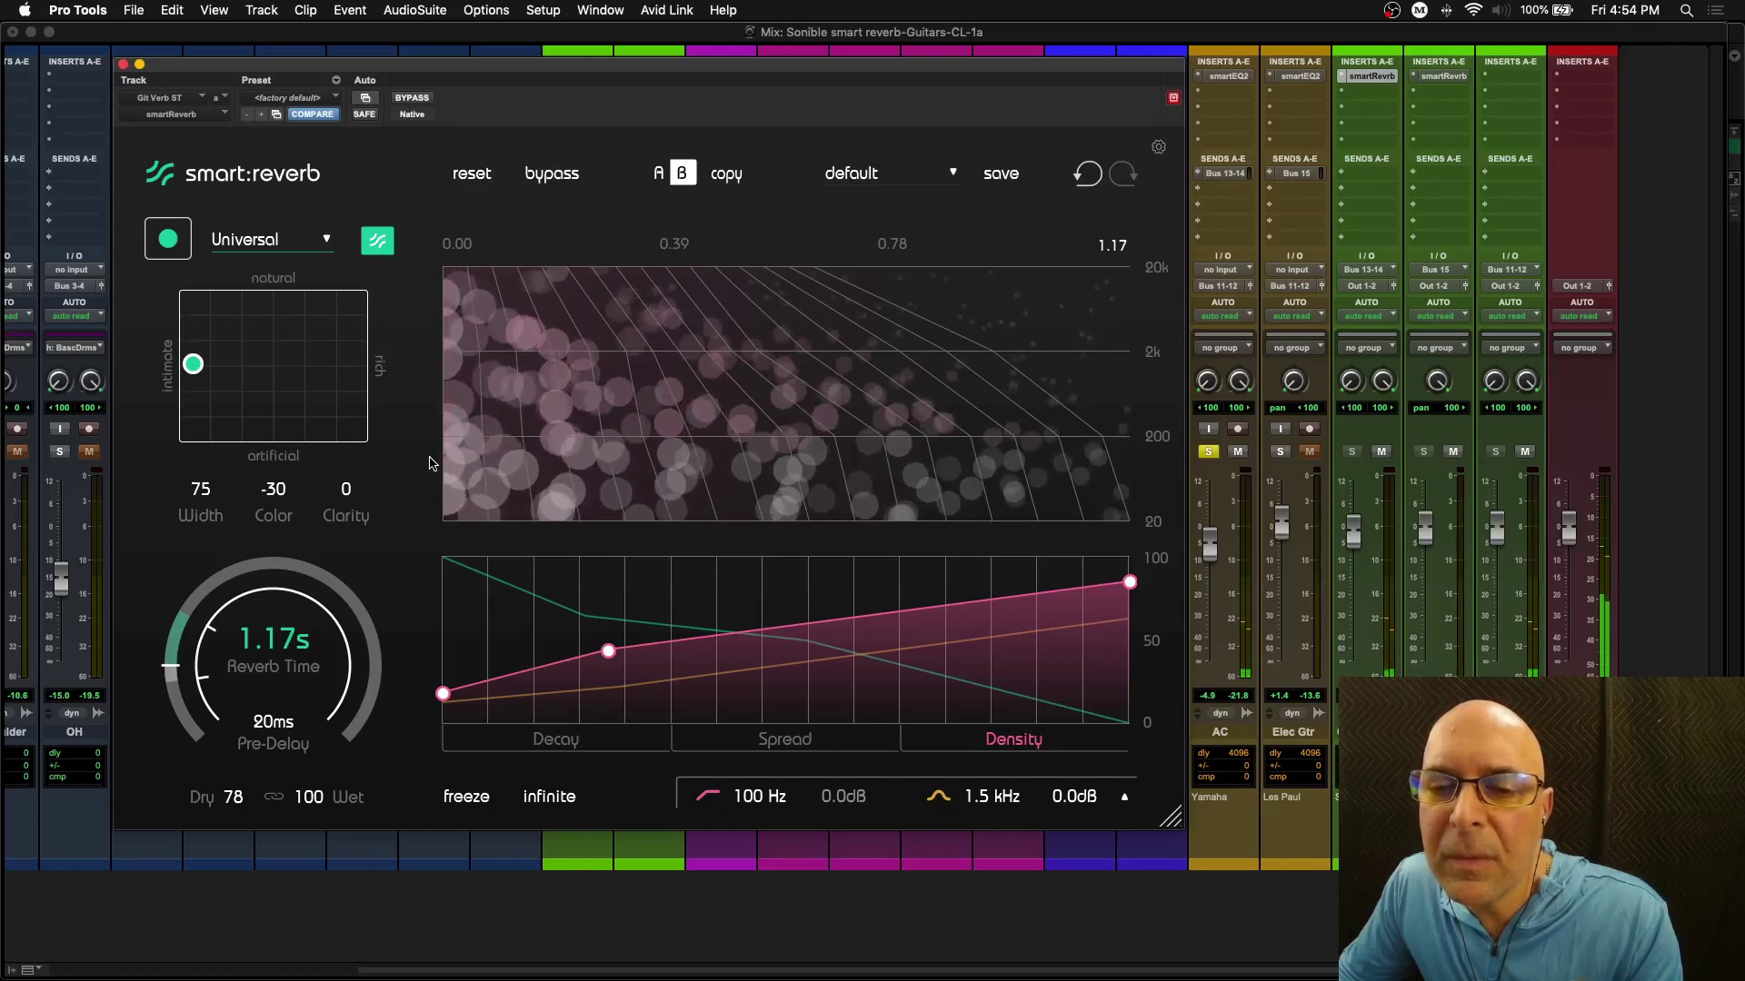
pyautogui.click(657, 174)
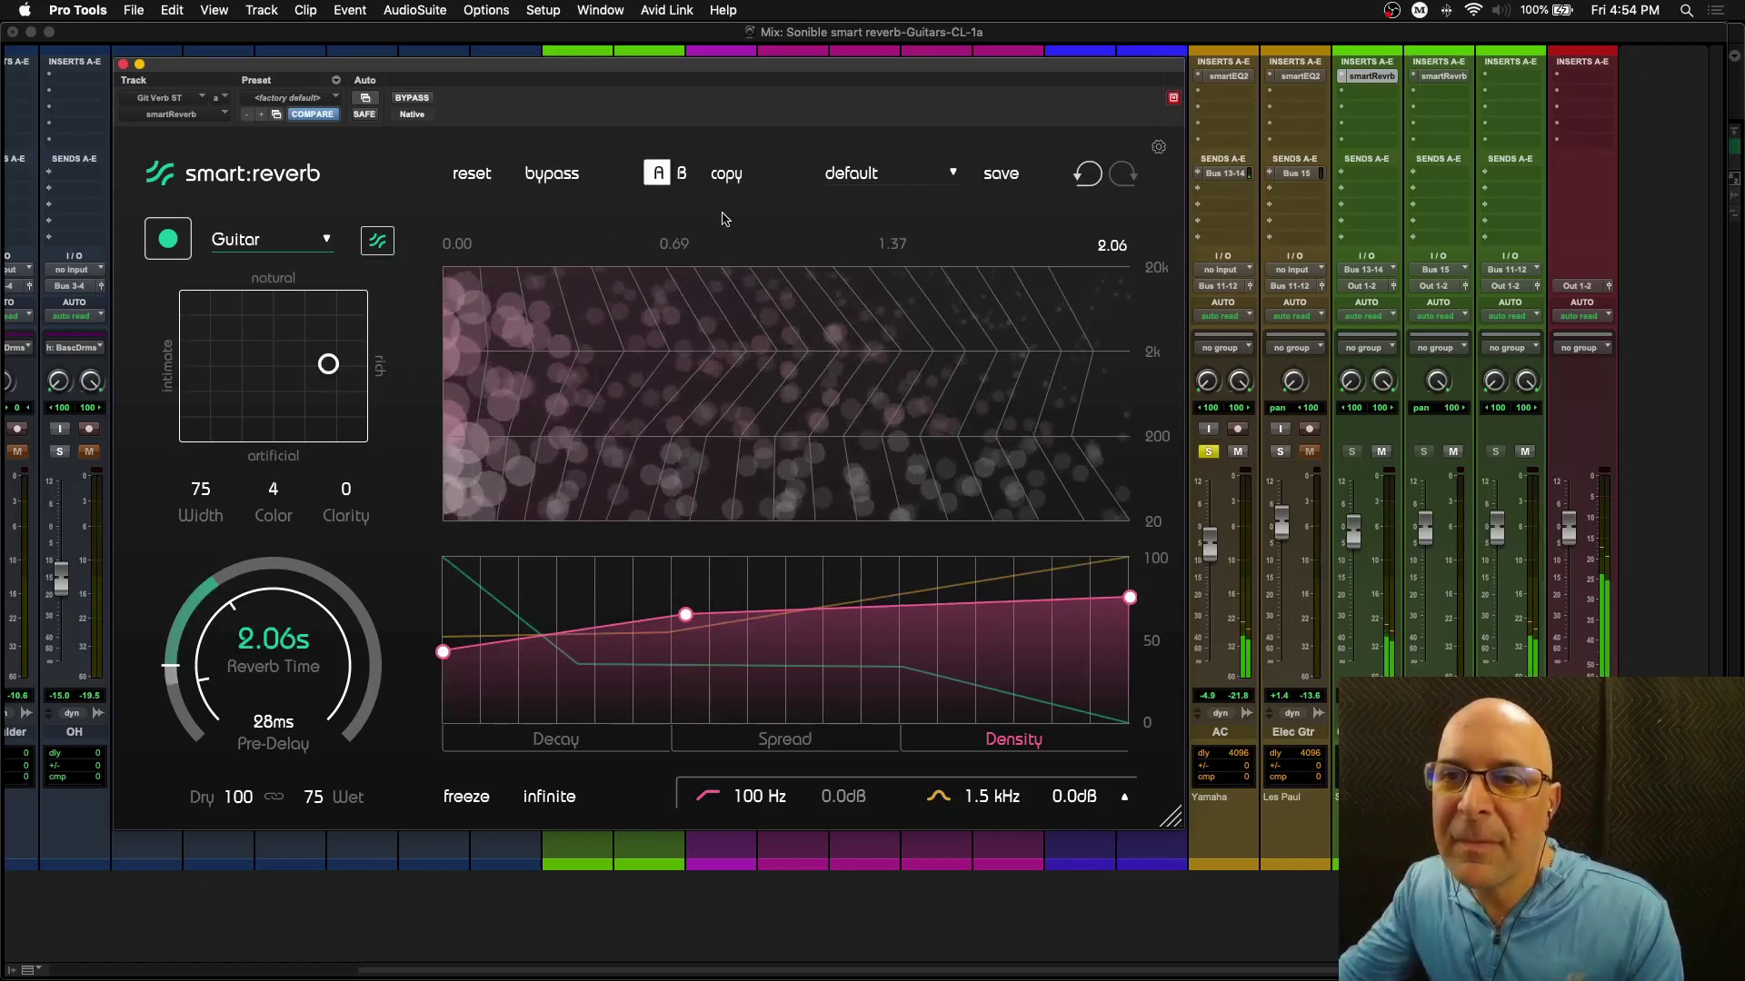
# Step: Compare state B with state A, check the available source profiles while in B, and return to state A
pyautogui.click(682, 173)
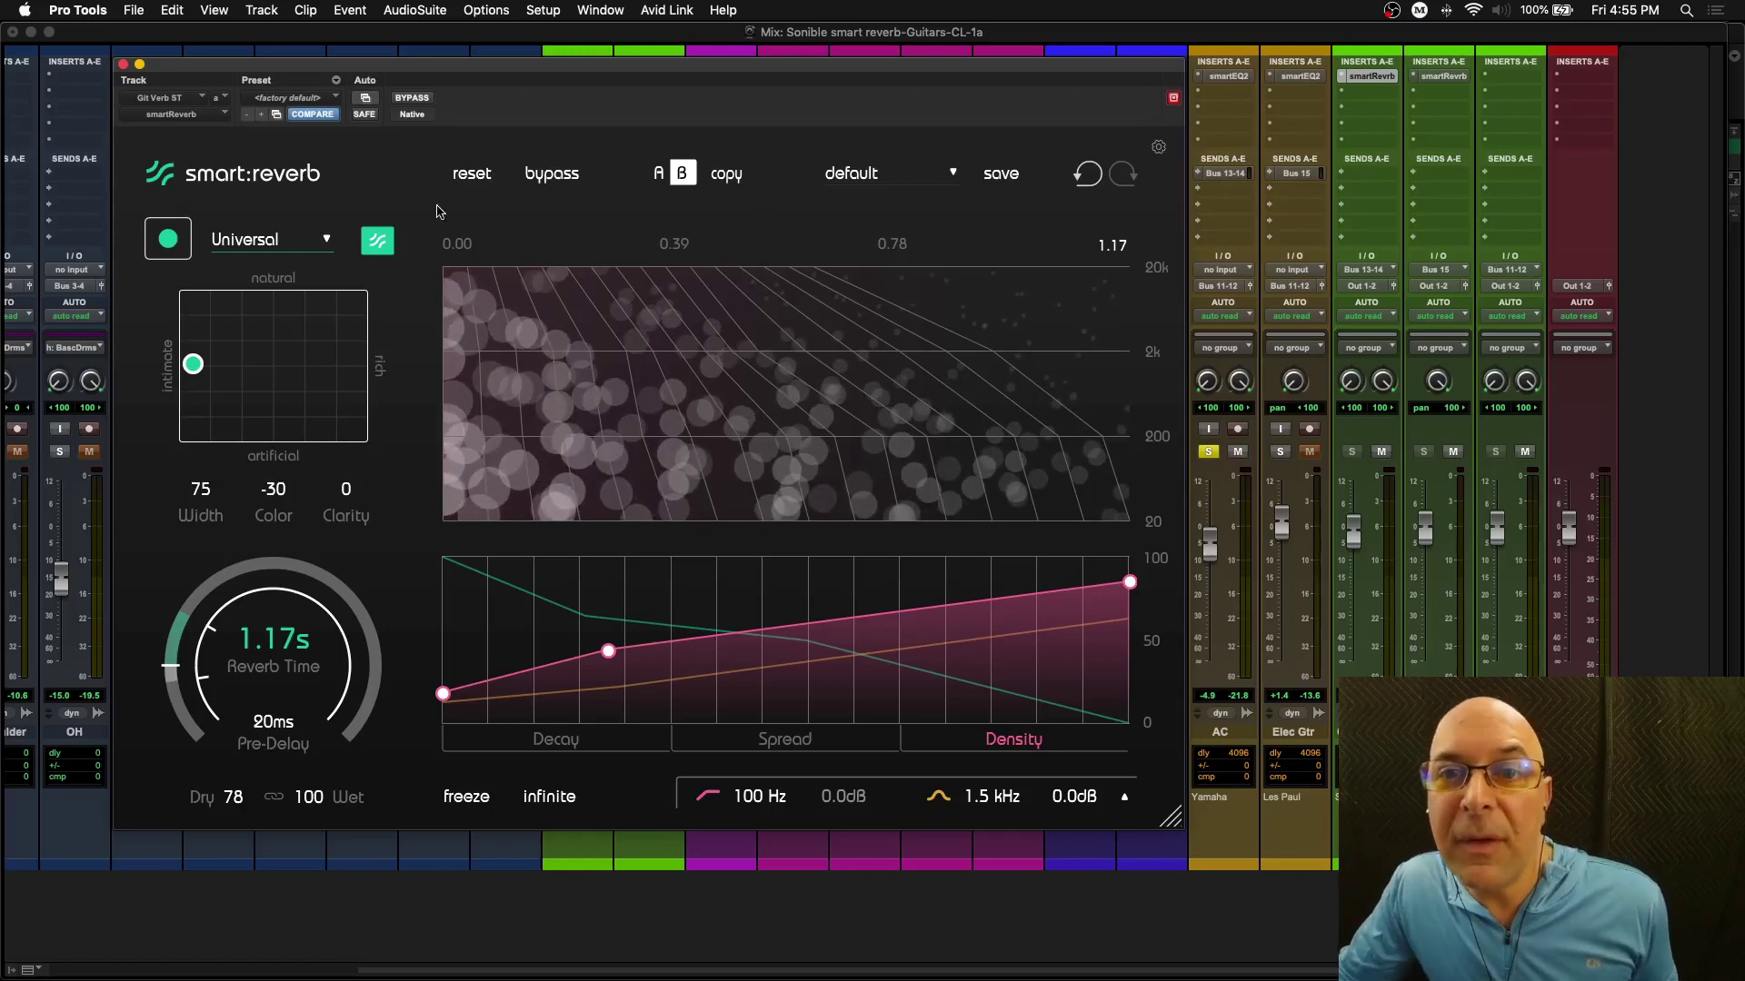
pyautogui.click(329, 241)
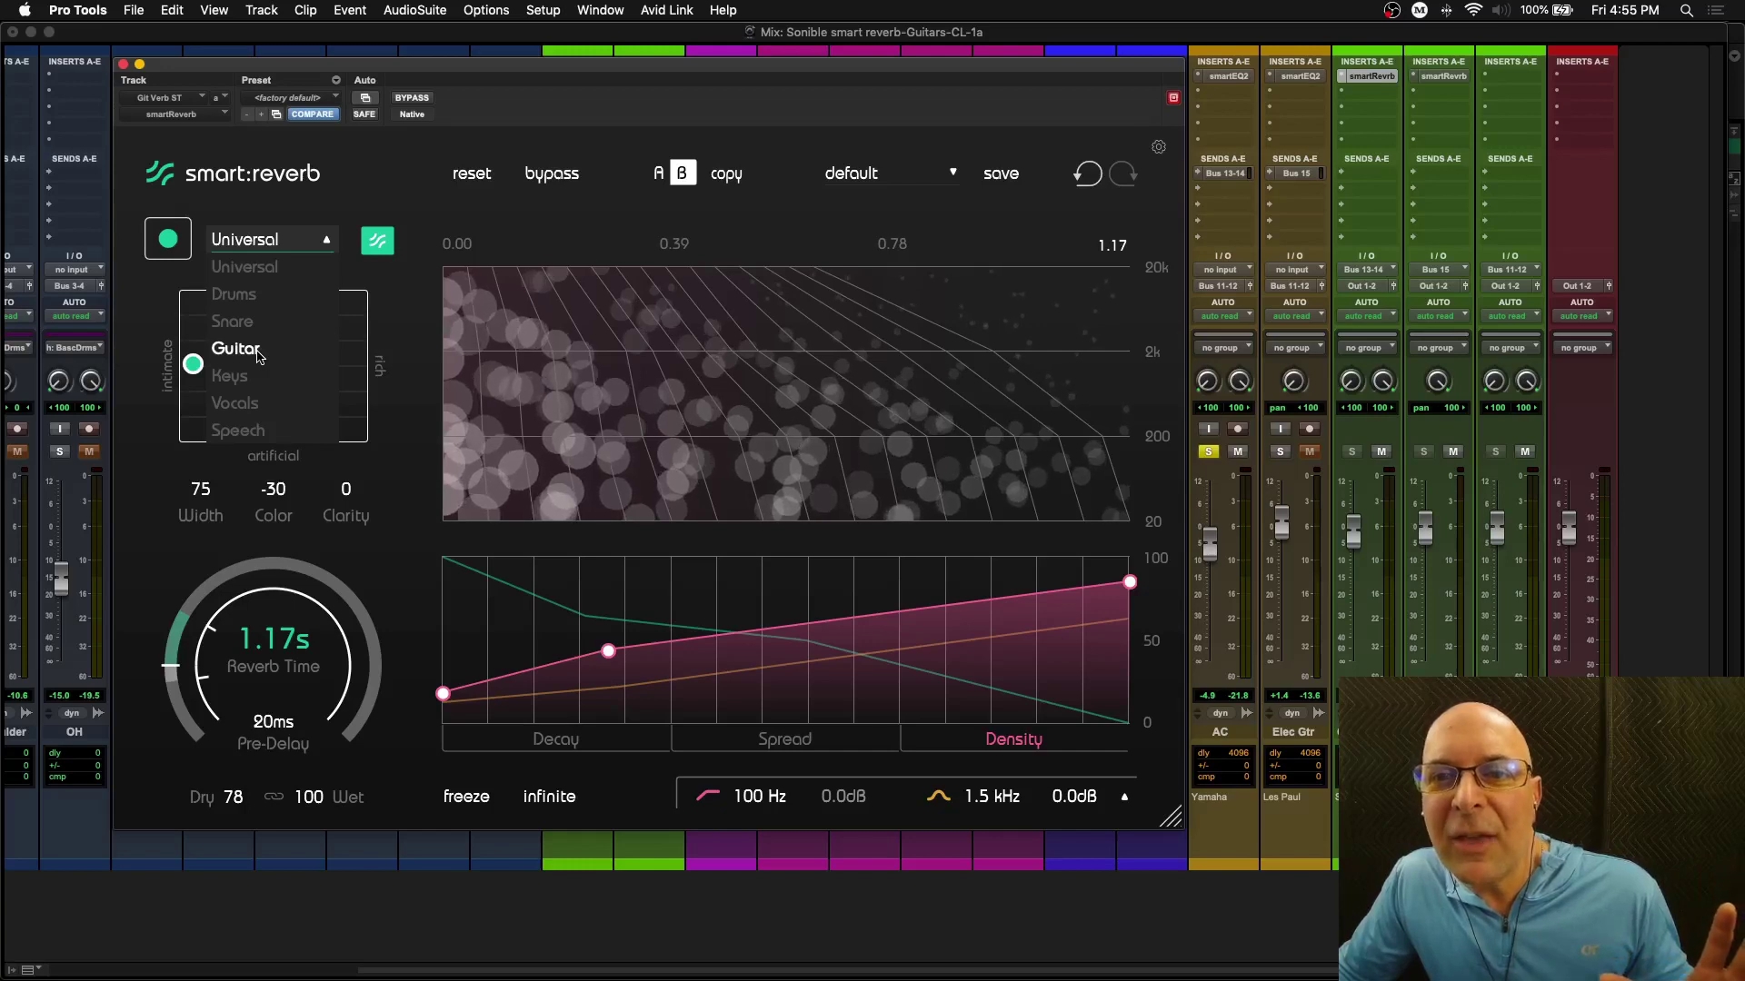
pyautogui.click(659, 173)
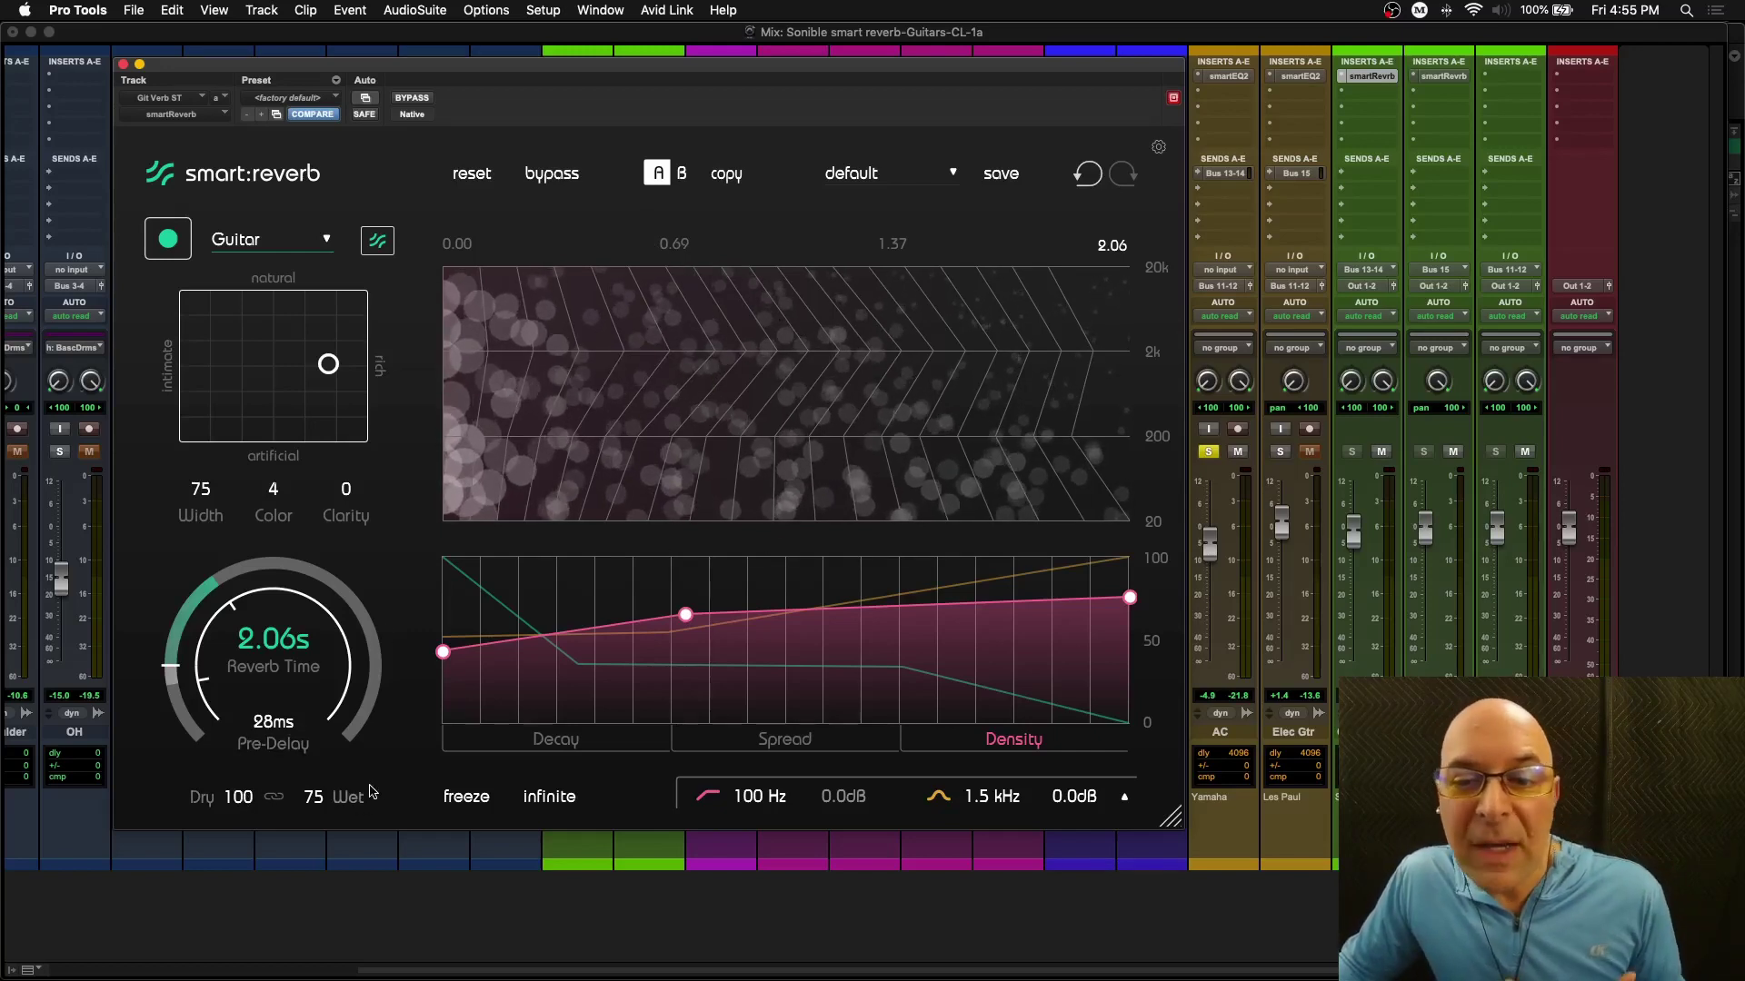
# Step: Audition the freeze and infinite modes of state A's reverb one after the other, and leave both switched off
pyautogui.click(479, 801)
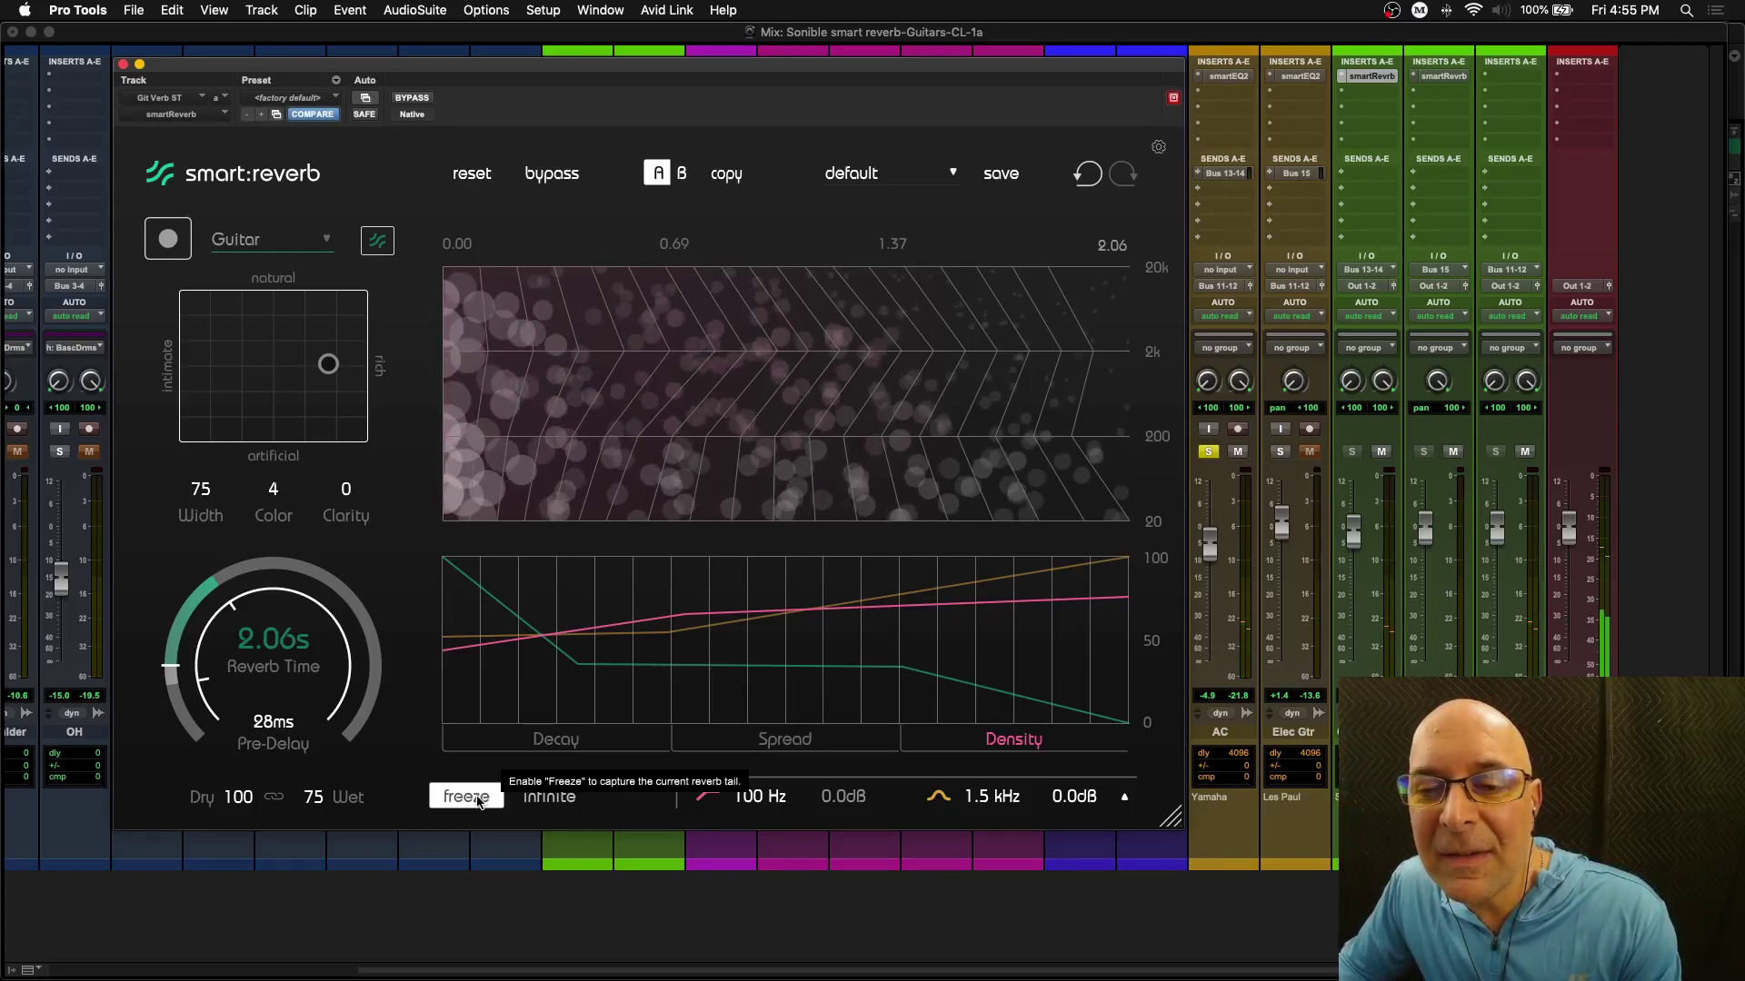
pyautogui.click(545, 797)
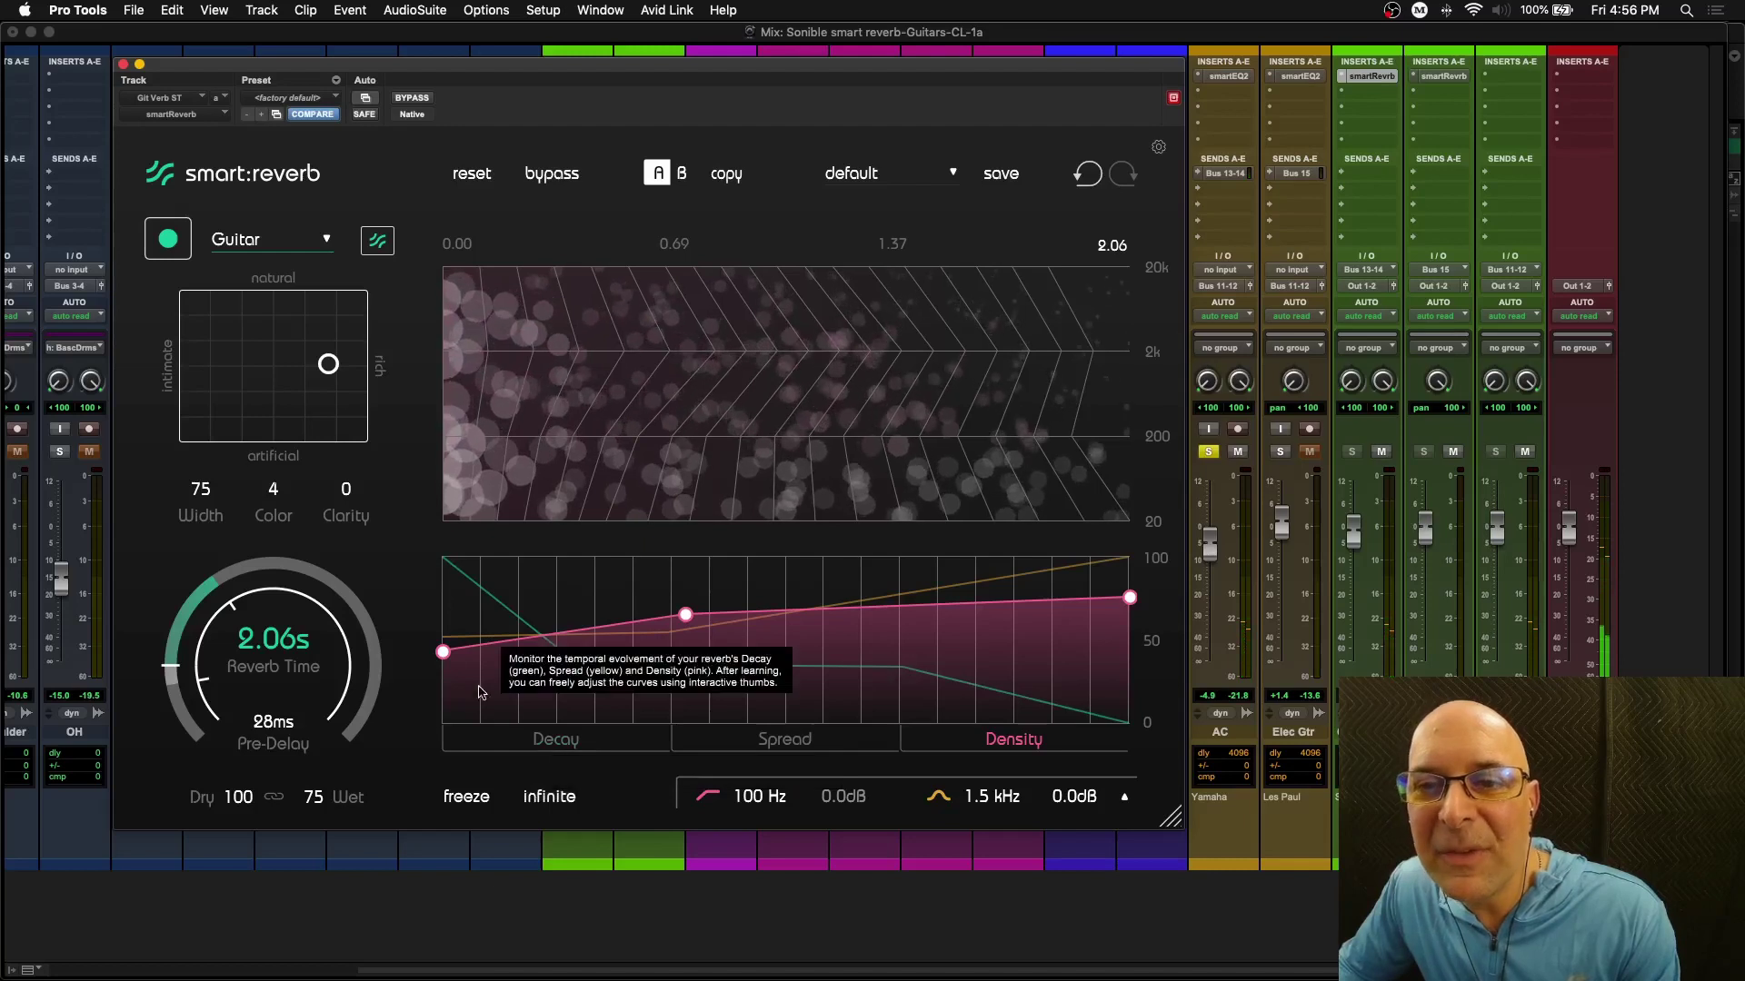
pyautogui.click(491, 798)
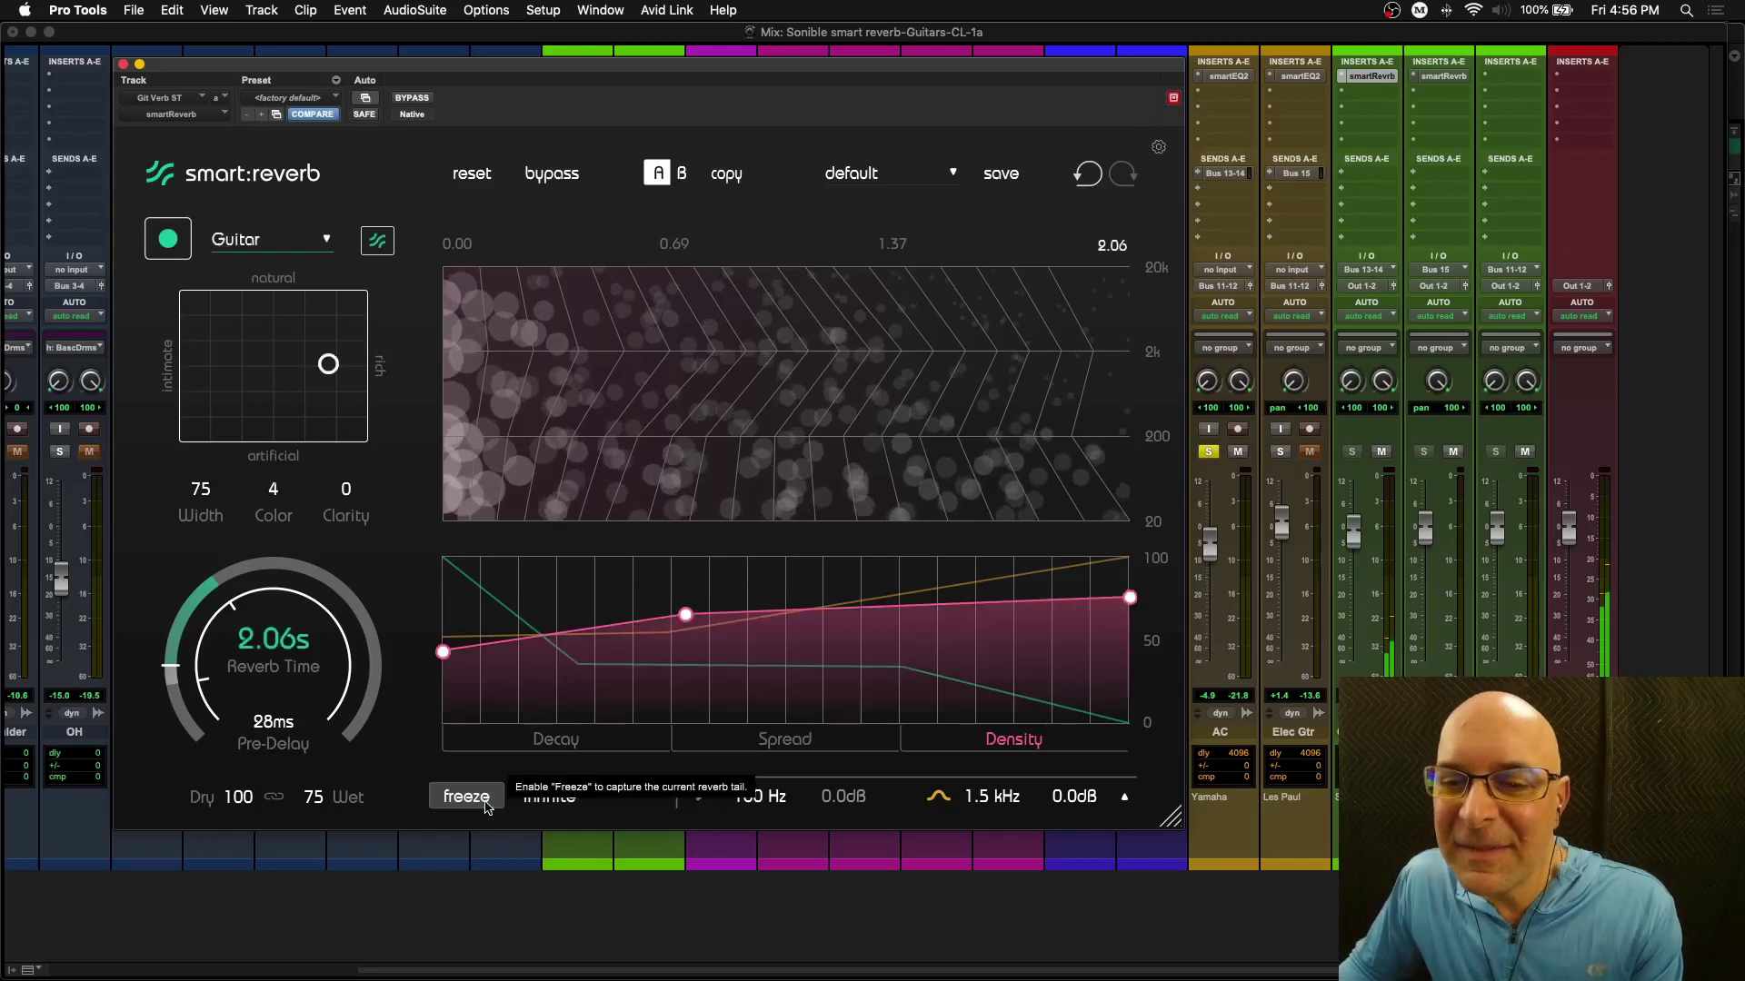
pyautogui.click(559, 803)
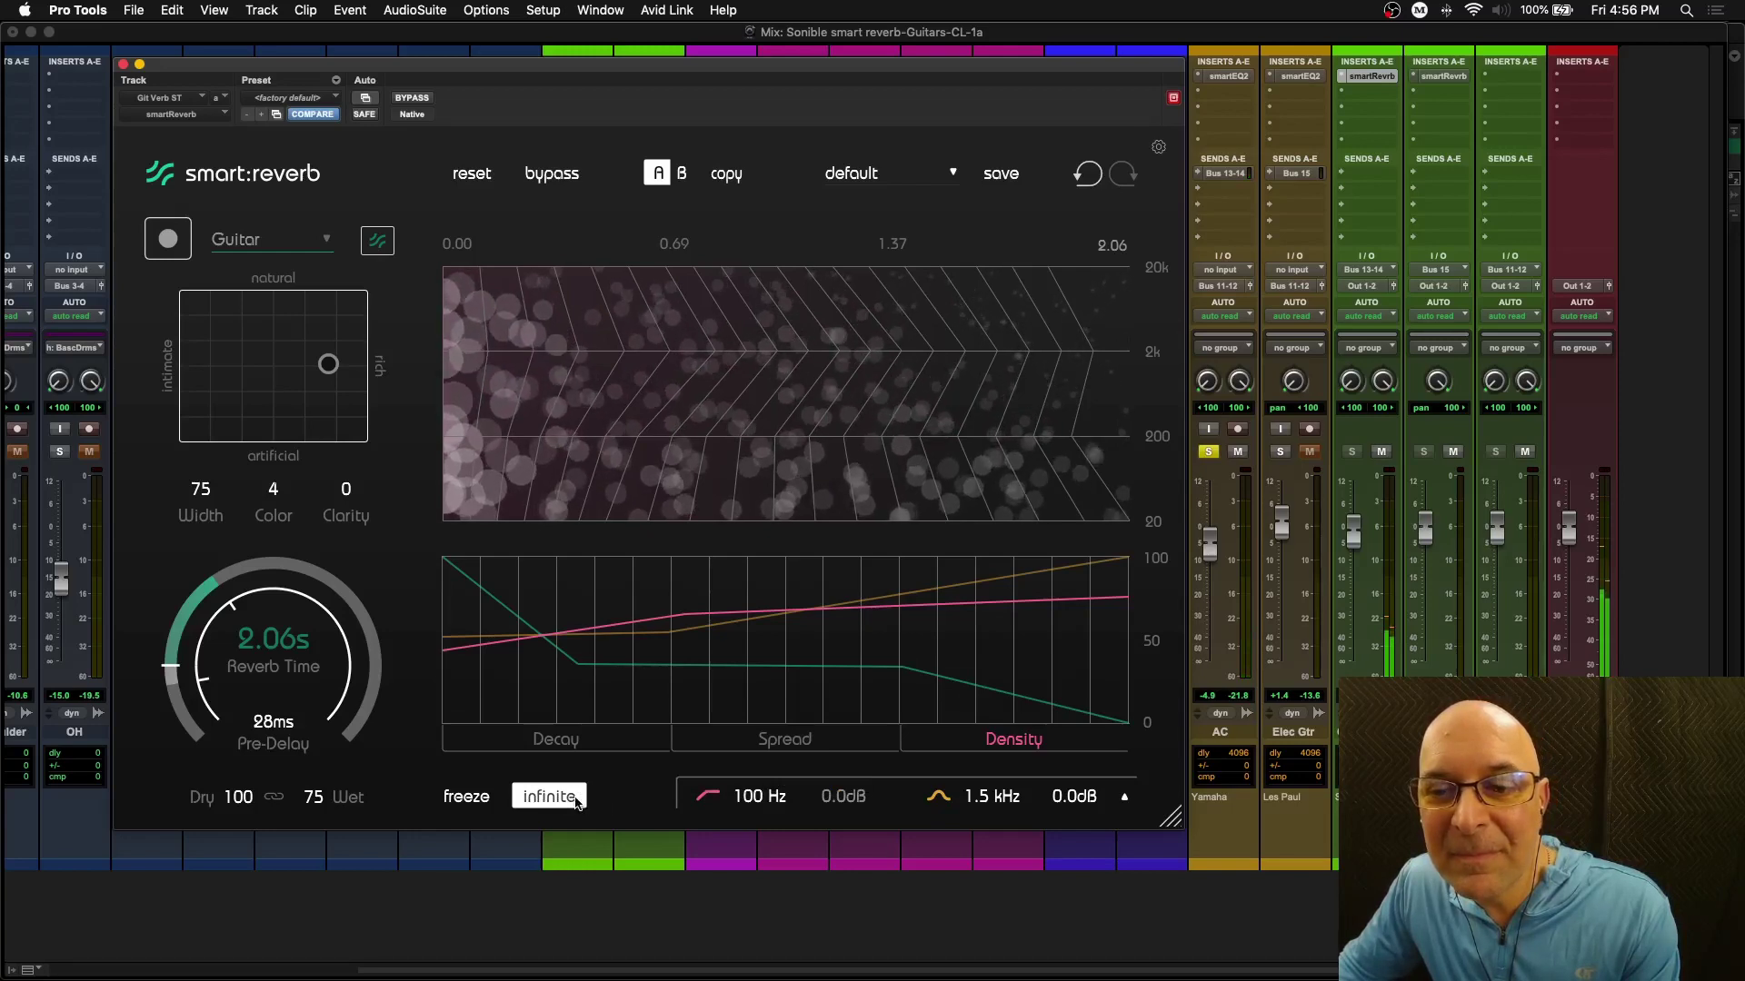
pyautogui.click(579, 799)
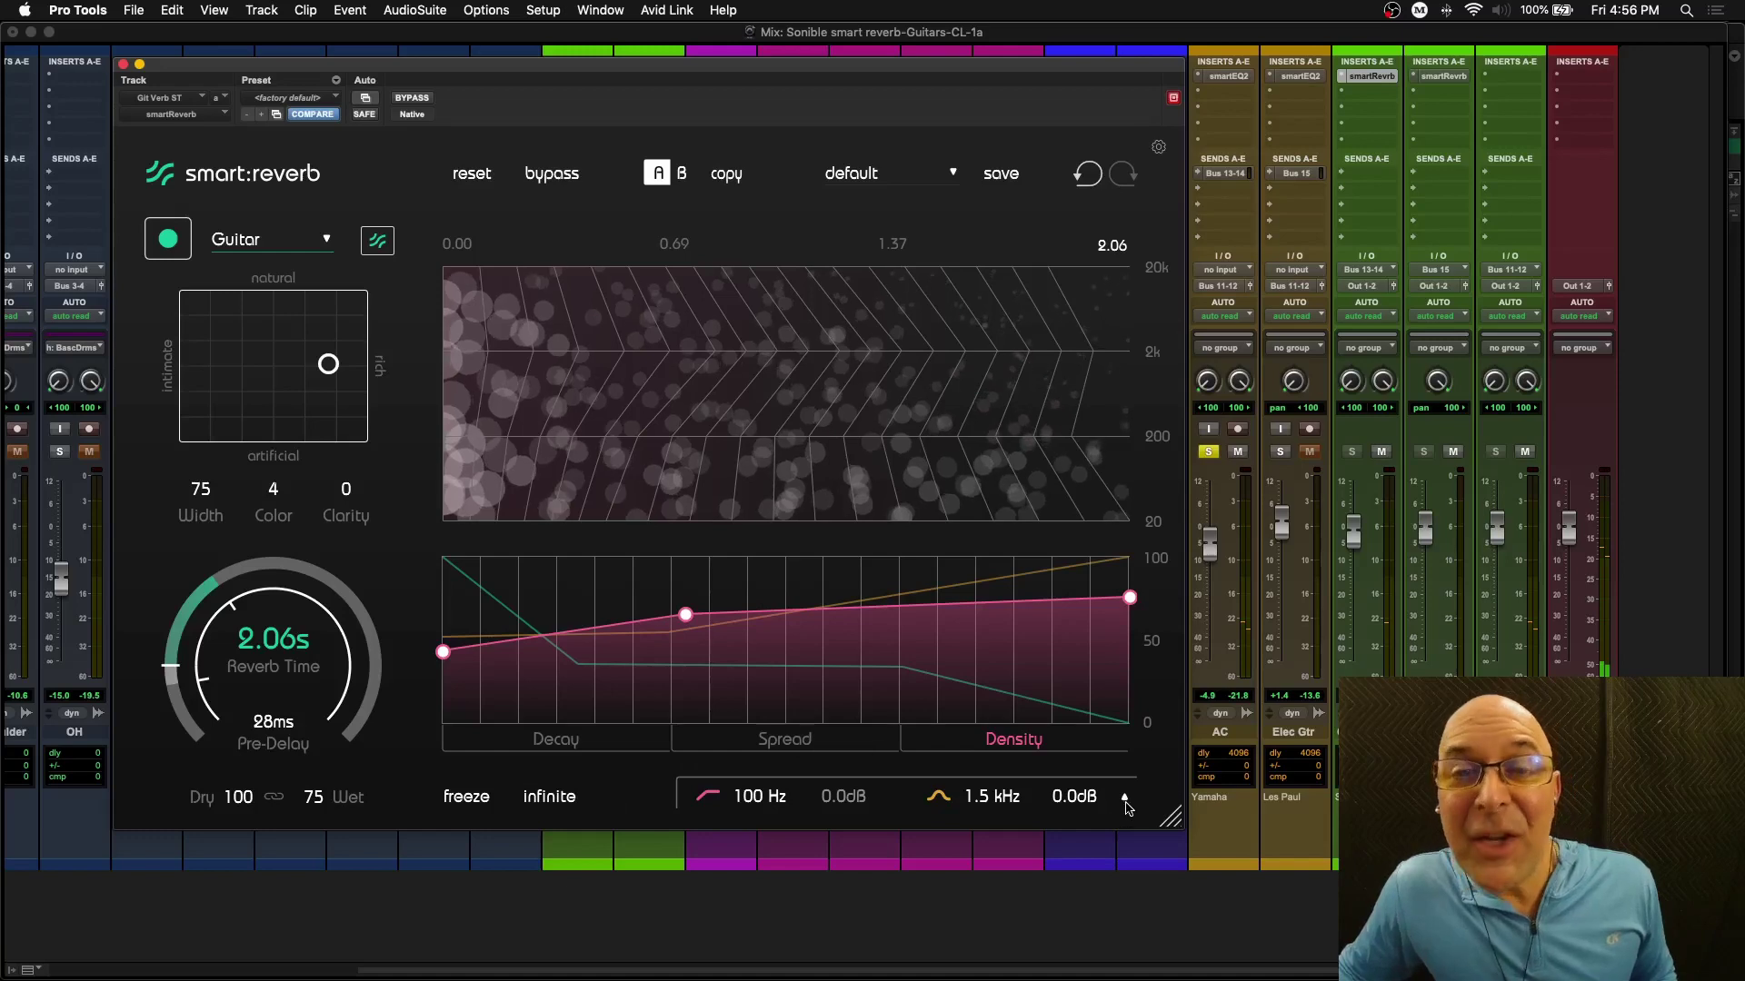
# Step: Set the bell band of the reverb's equalizer to 2.1 kHz with a 1.0 dB boost, and collapse the EQ display
pyautogui.click(1125, 799)
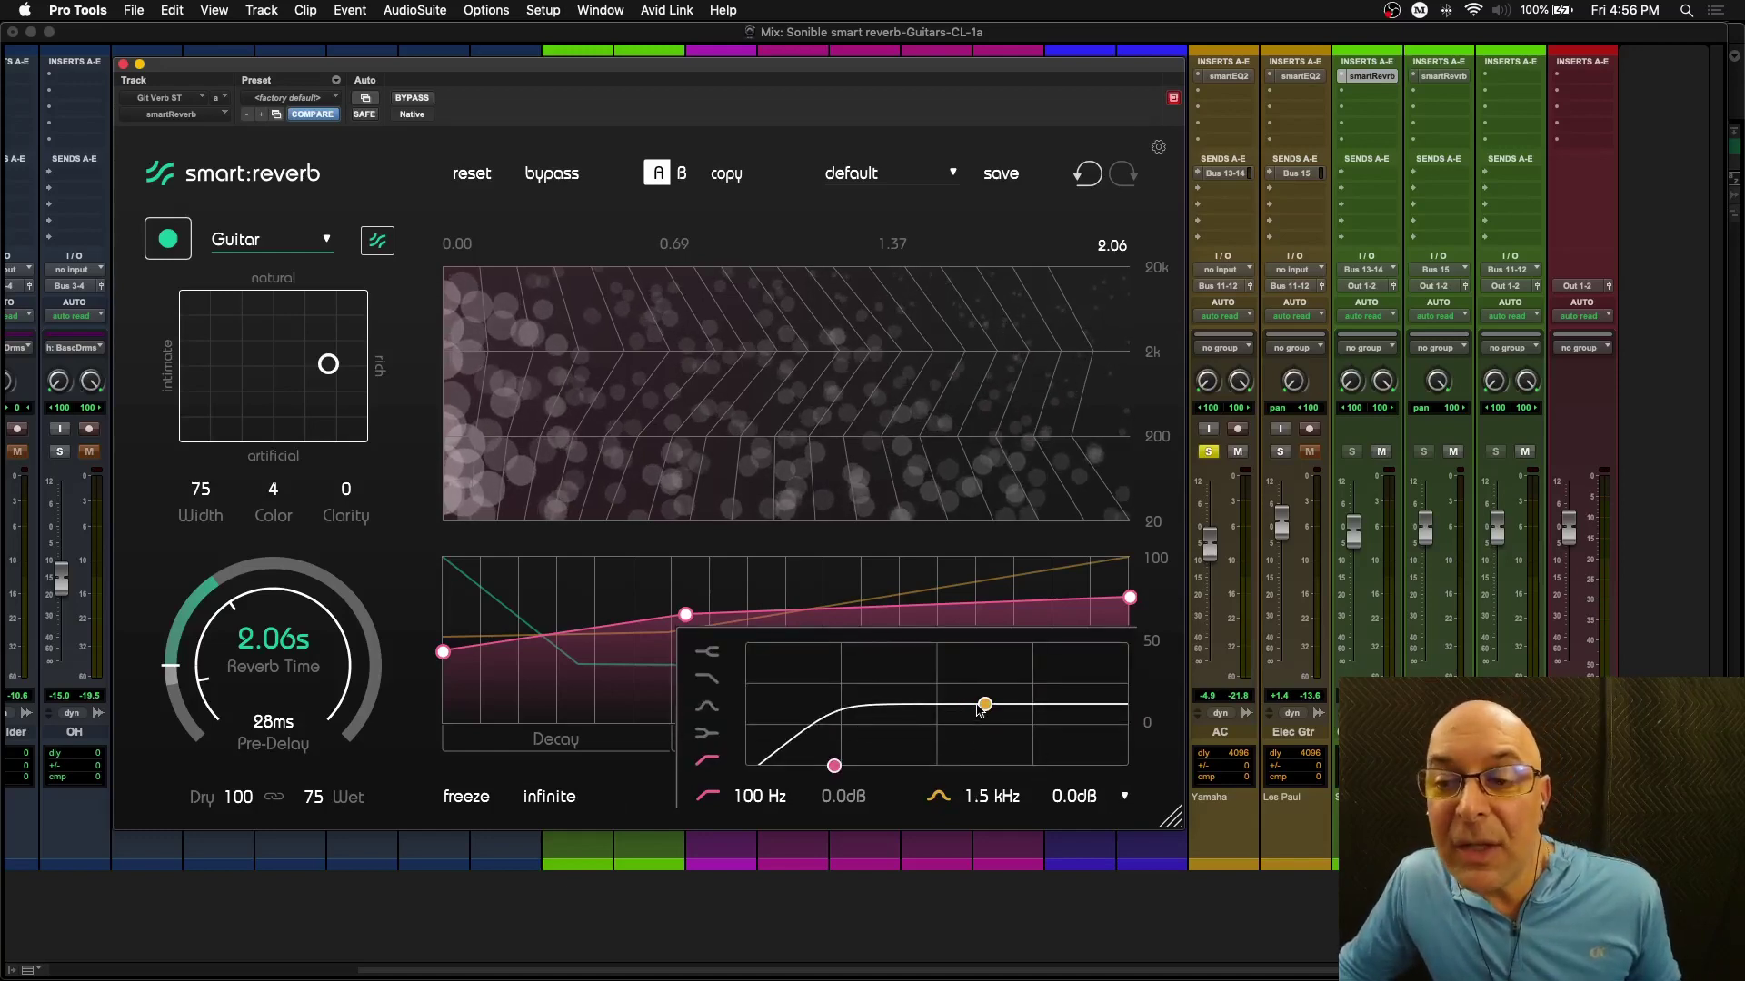
pyautogui.moveTo(979, 709)
pyautogui.mouseDown()
pyautogui.moveTo(966, 673)
pyautogui.moveTo(1013, 667)
pyautogui.moveTo(965, 673)
pyautogui.moveTo(1001, 706)
pyautogui.mouseUp()
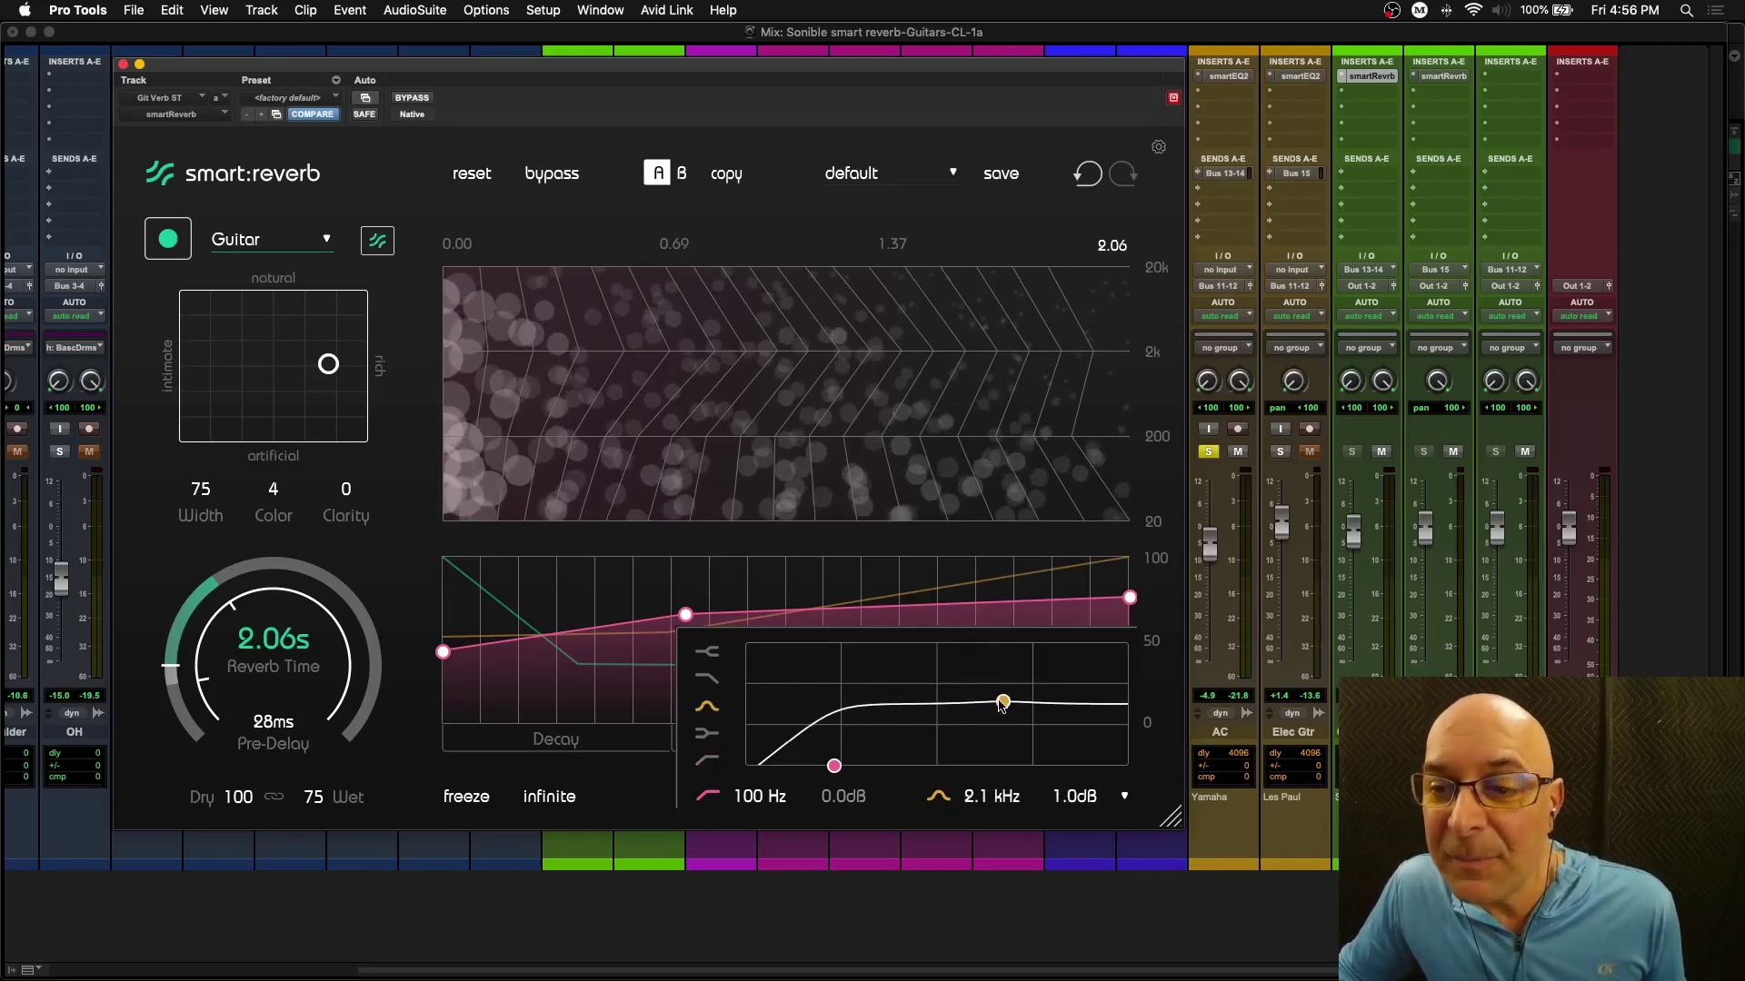
pyautogui.click(1124, 797)
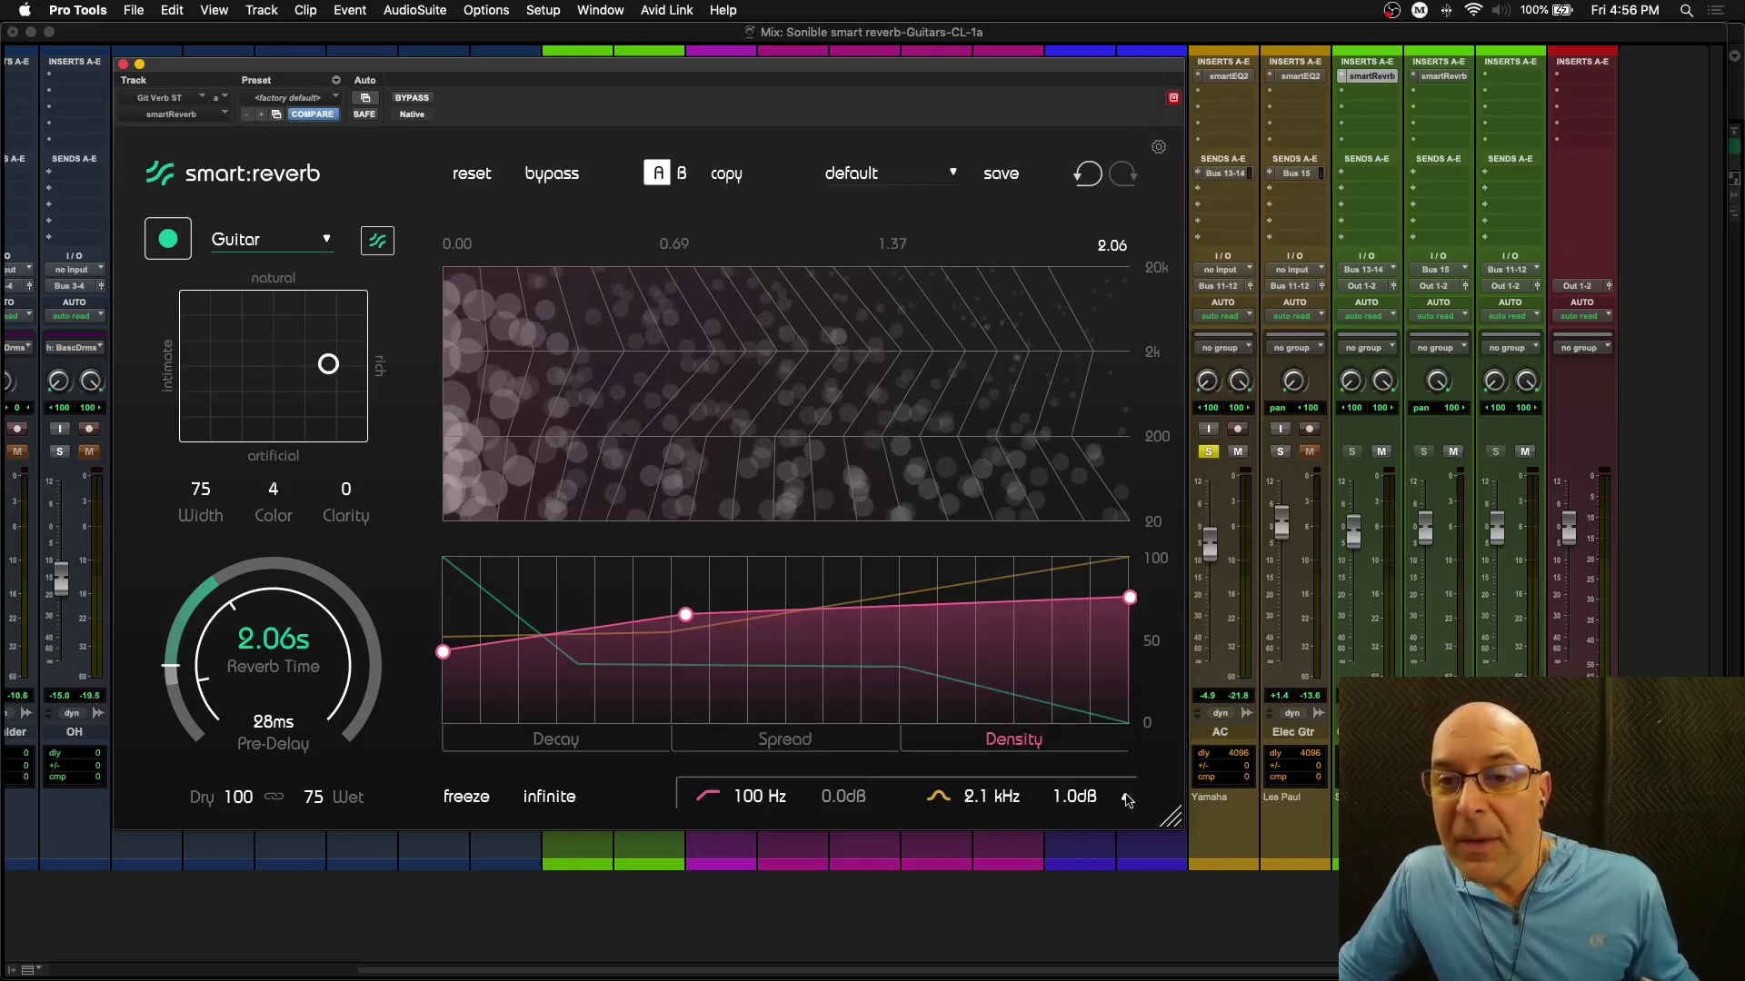